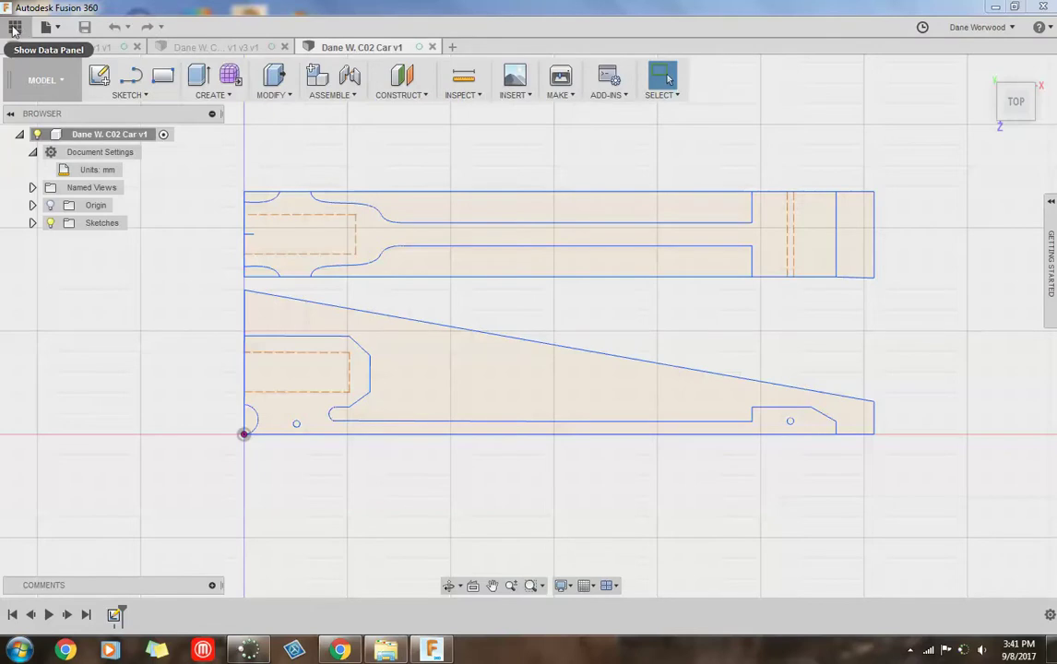
# Step: Create a new project named 'C02 Car' in the Data Panel, then close the panel
pyautogui.click(15, 29)
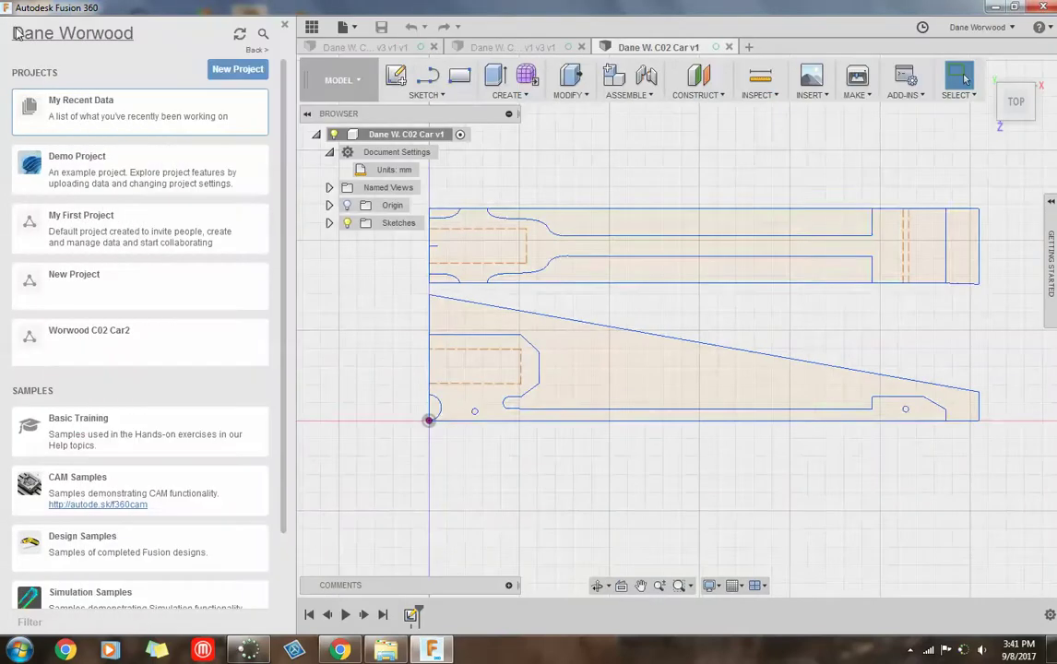
pyautogui.click(235, 80)
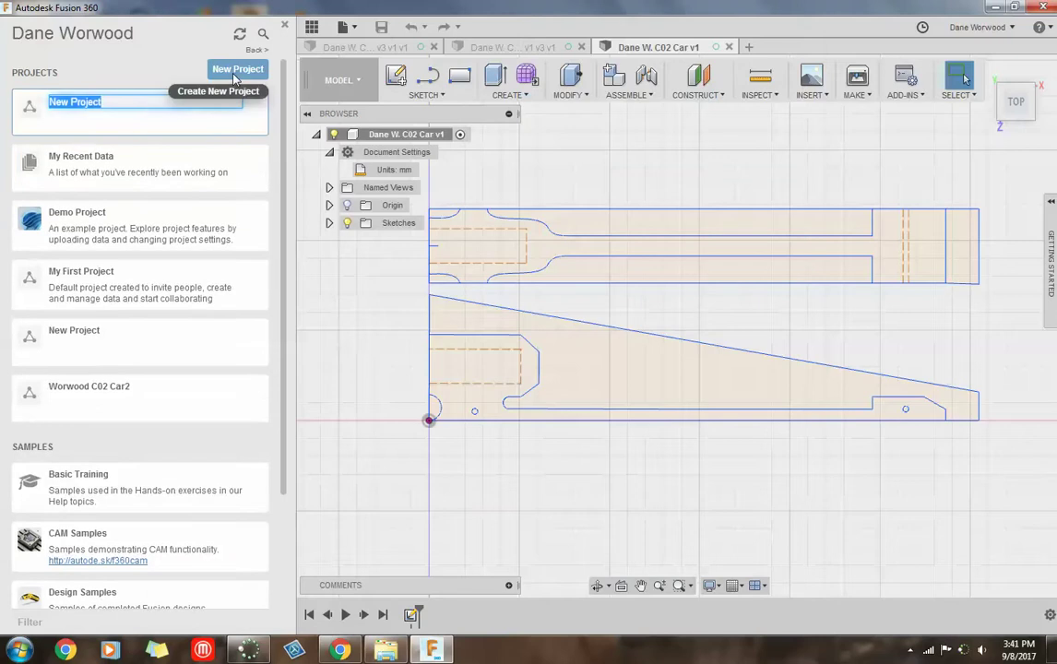
pyautogui.write('C')
pyautogui.write('023')
pyautogui.write('Car')
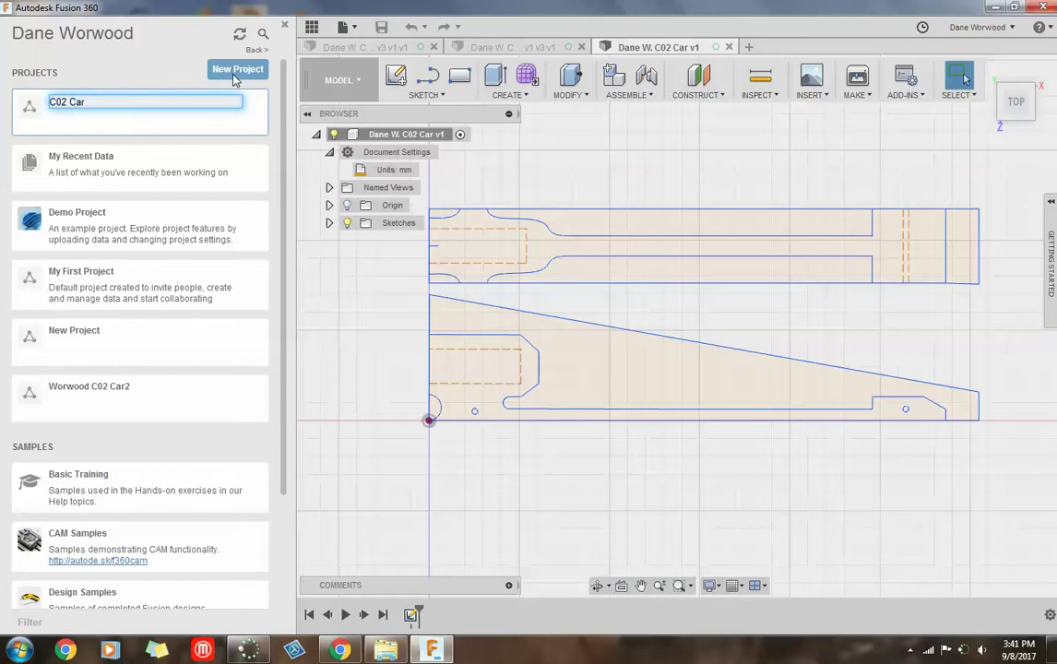
pyautogui.press('Return')
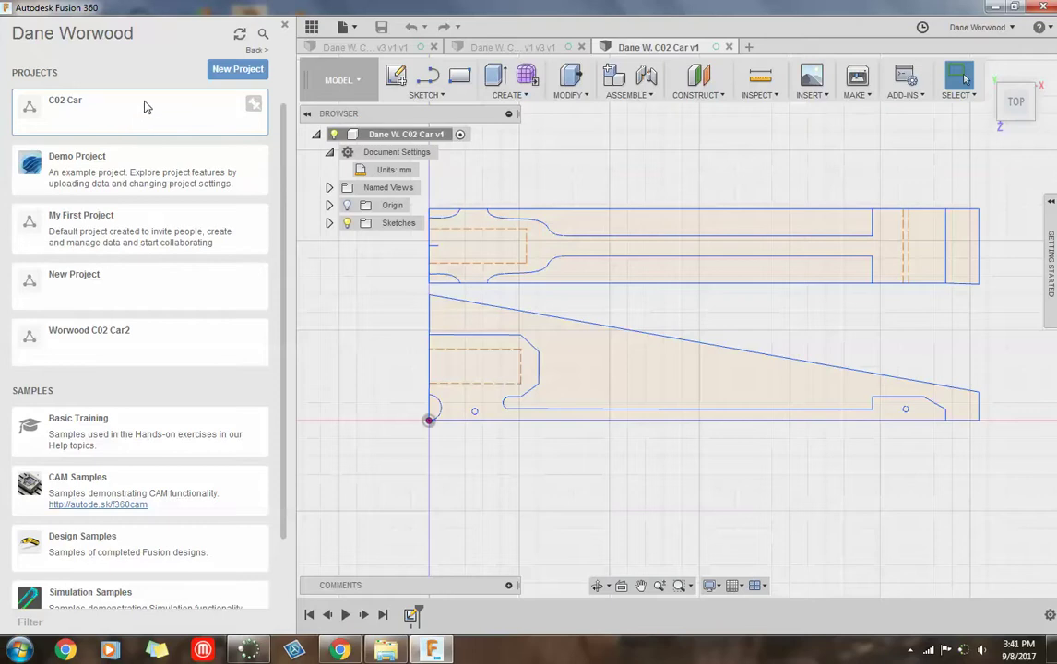
pyautogui.click(285, 30)
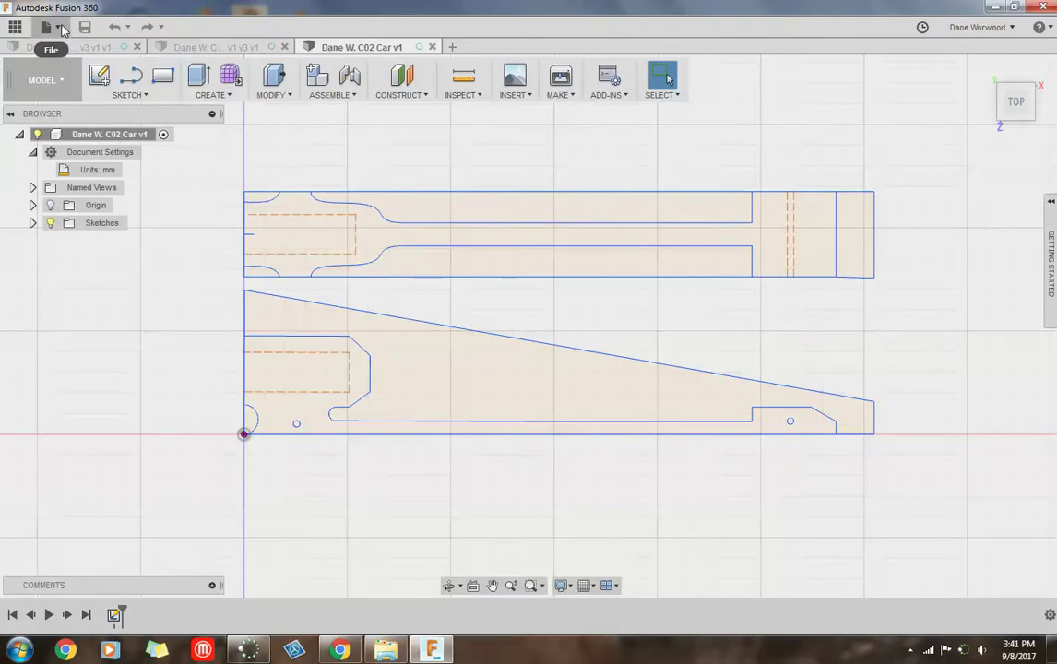
# Step: Save As a copy of the car design into the C02 Car > master folder
pyautogui.click(59, 28)
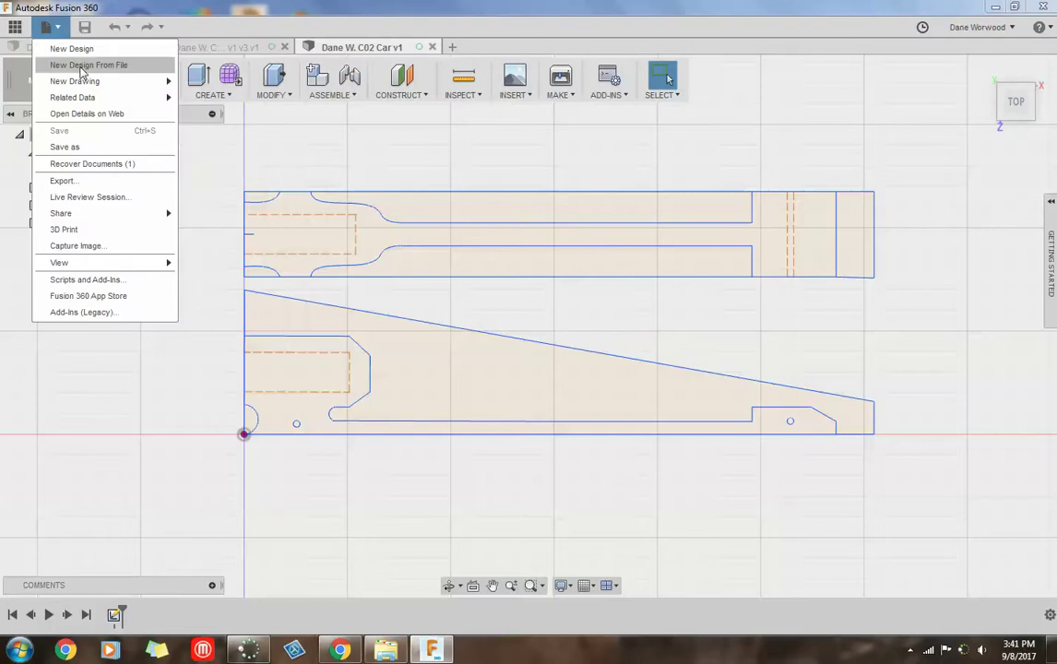
pyautogui.click(66, 146)
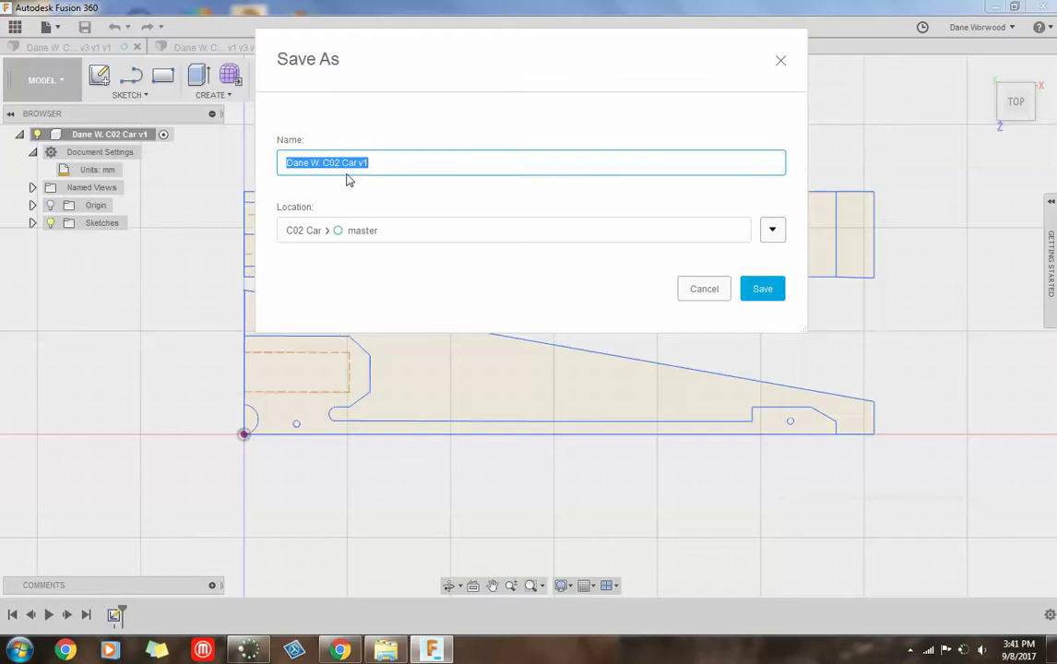
pyautogui.click(771, 230)
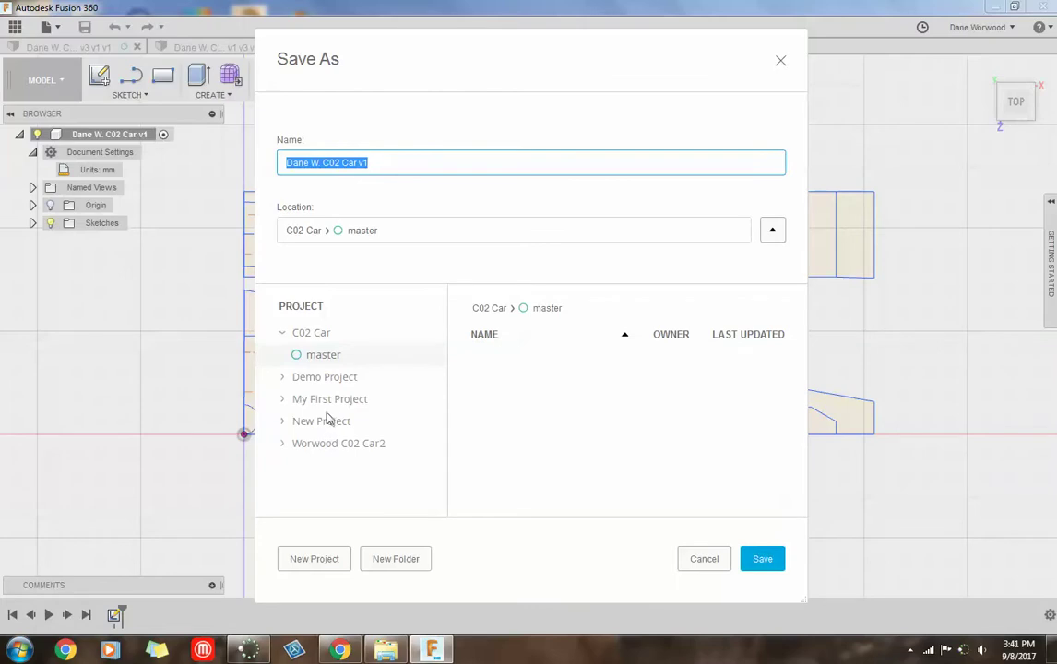
pyautogui.click(307, 336)
pyautogui.click(304, 336)
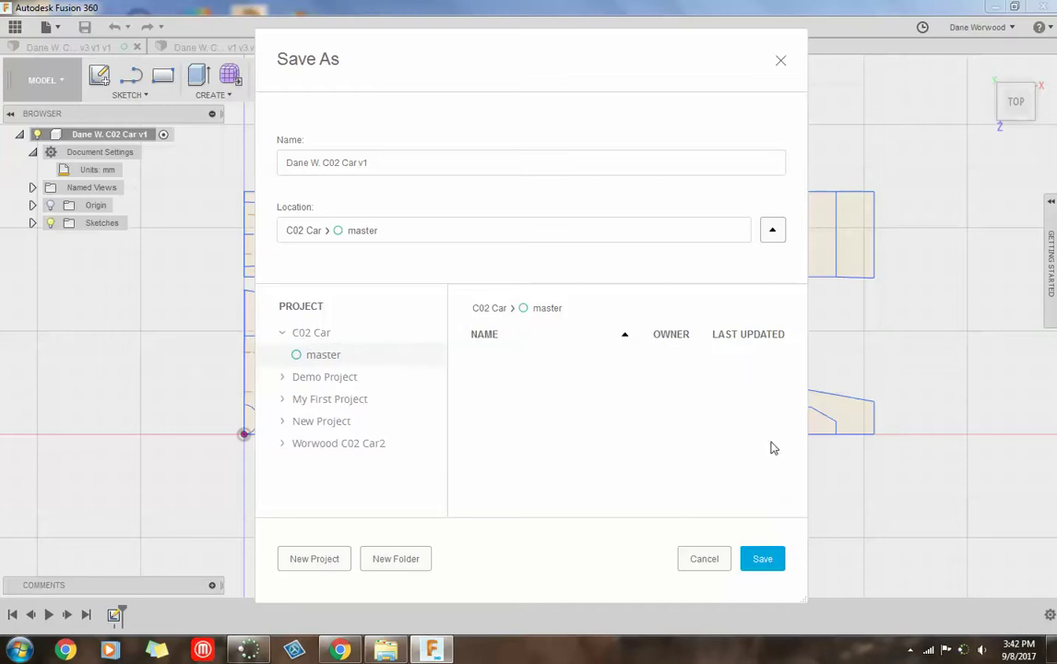
pyautogui.click(757, 560)
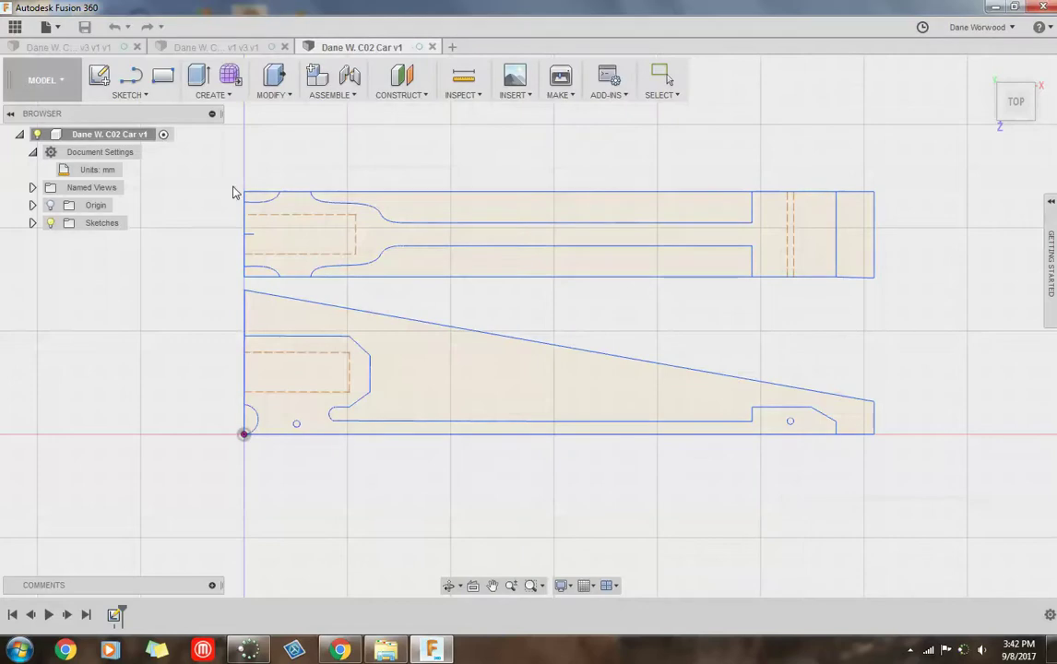
pyautogui.click(15, 28)
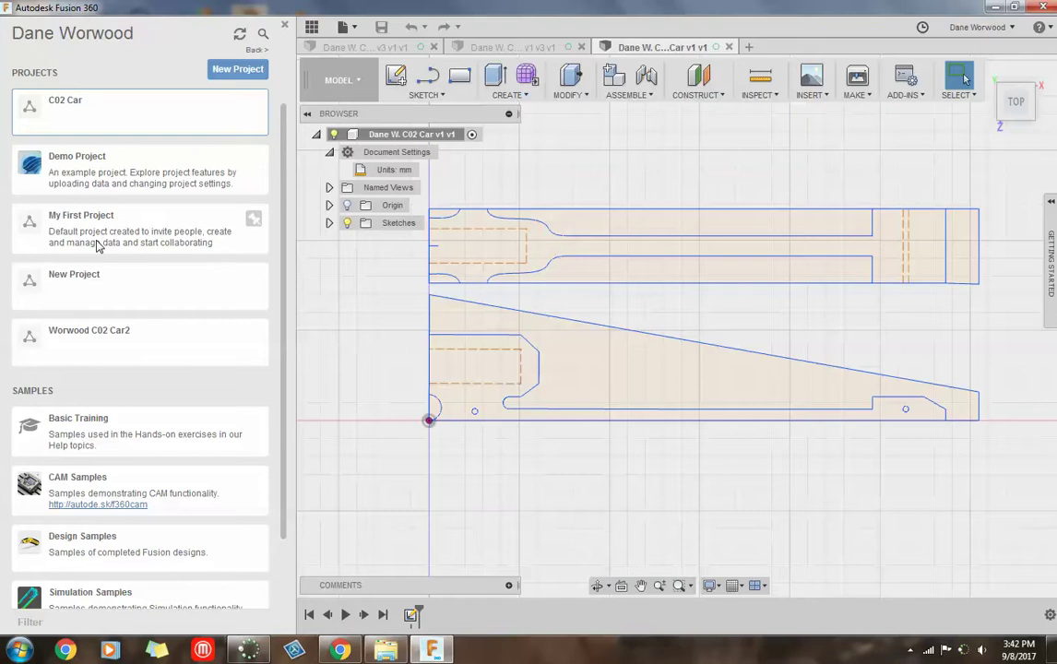
pyautogui.click(94, 106)
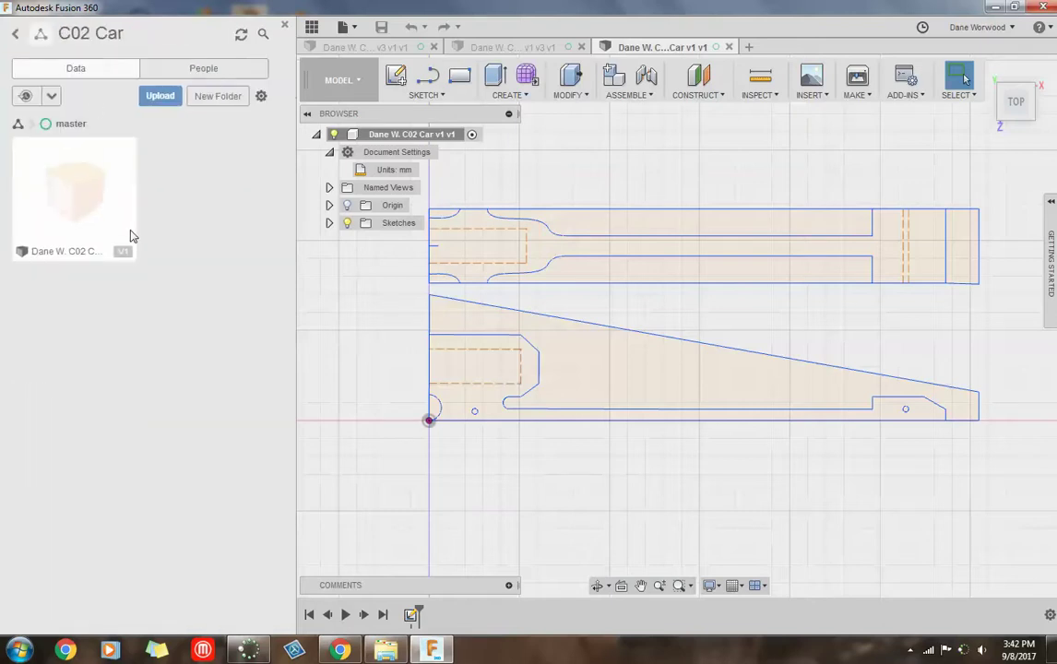
pyautogui.click(17, 35)
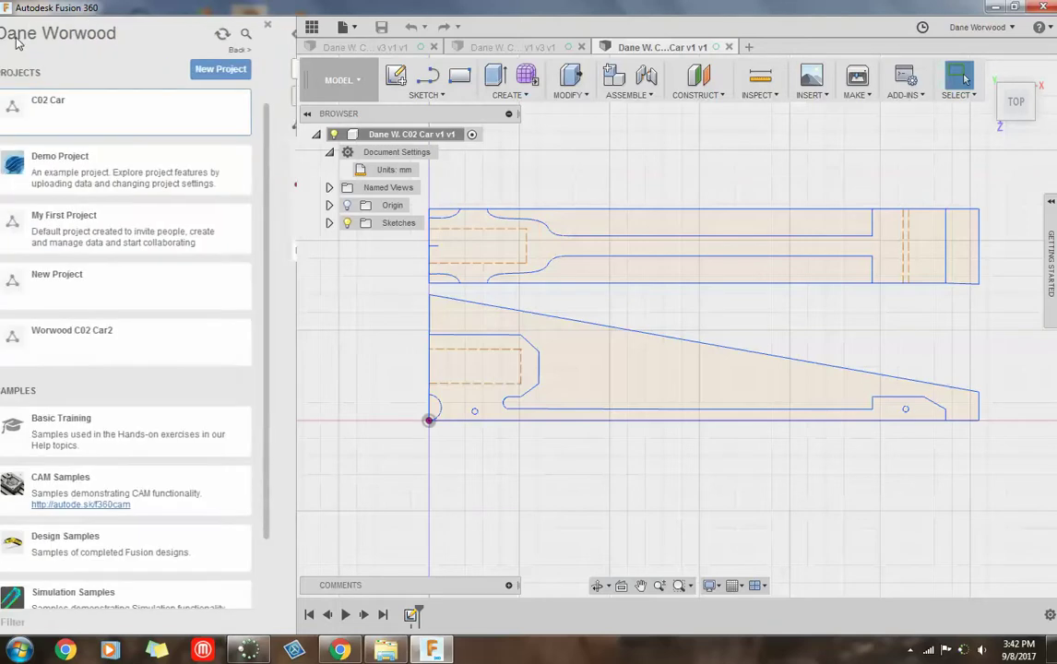
pyautogui.click(101, 115)
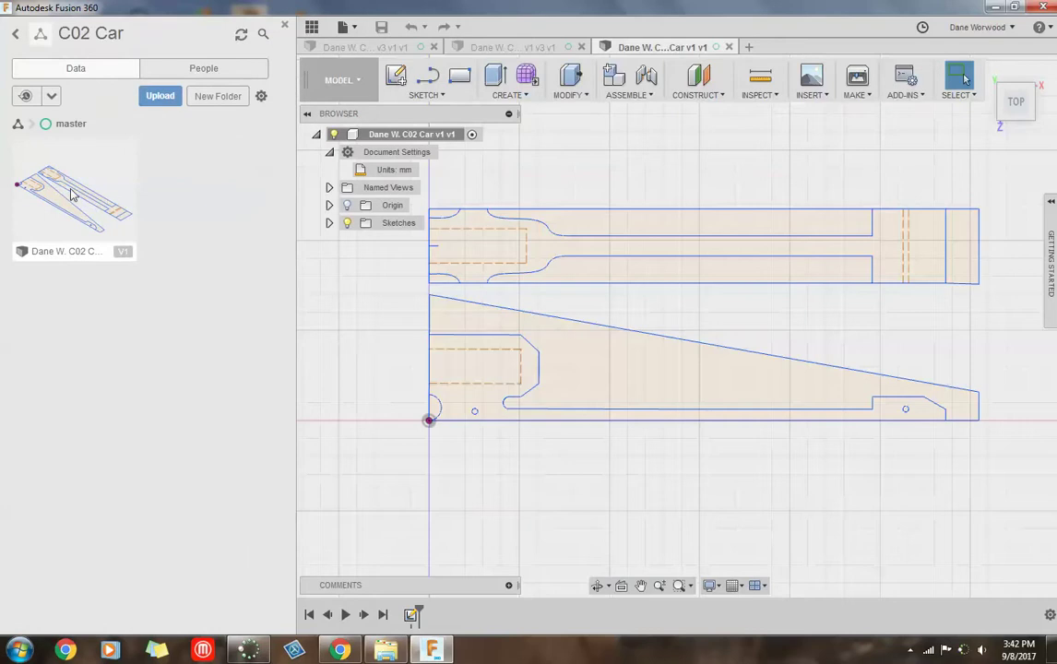
pyautogui.click(283, 26)
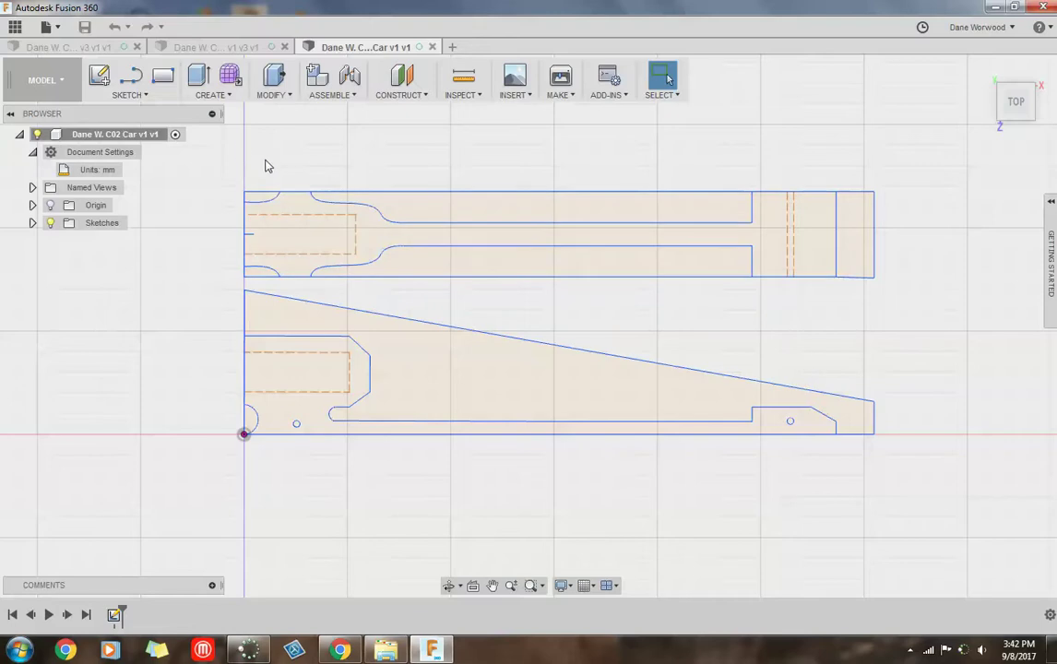
pyautogui.click(51, 26)
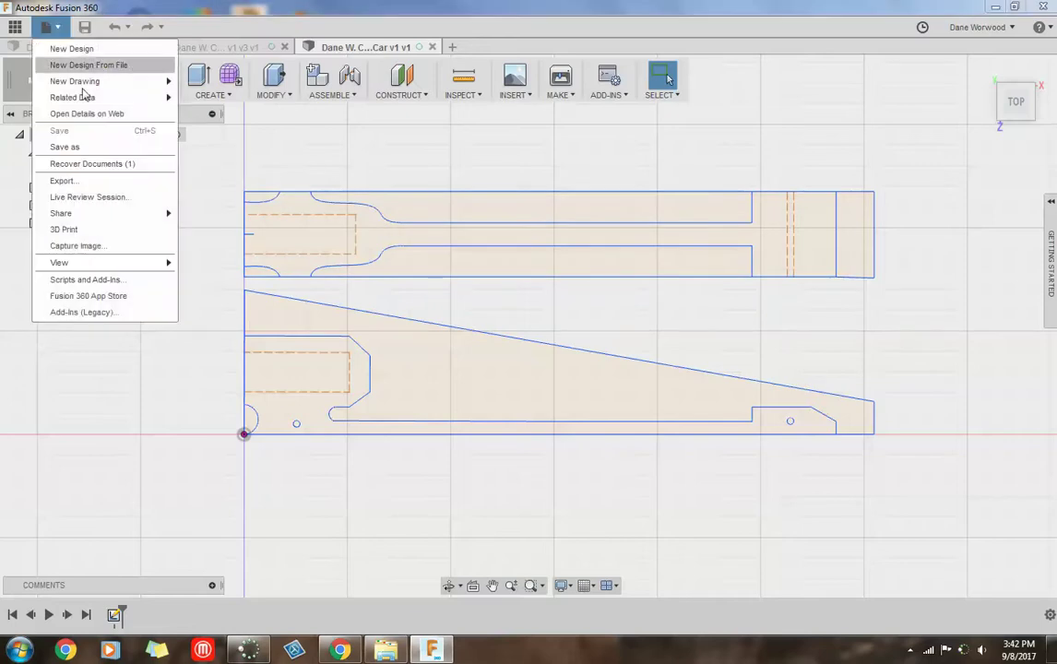
# Step: Save another copy into C02 Car > master, then select the upper part's central profile
pyautogui.click(80, 149)
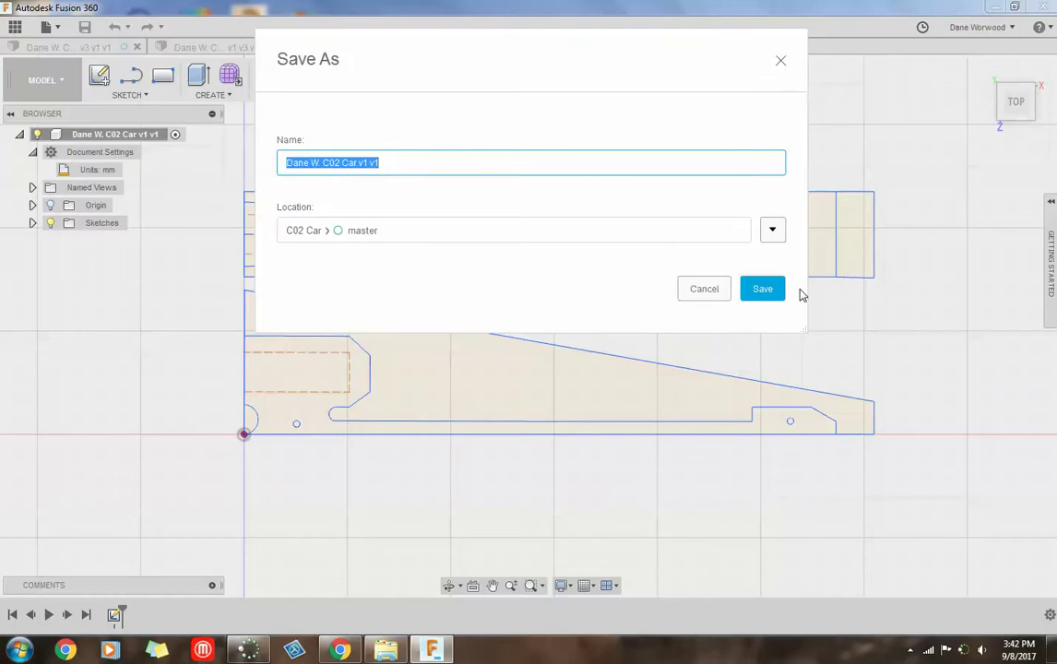
pyautogui.click(762, 289)
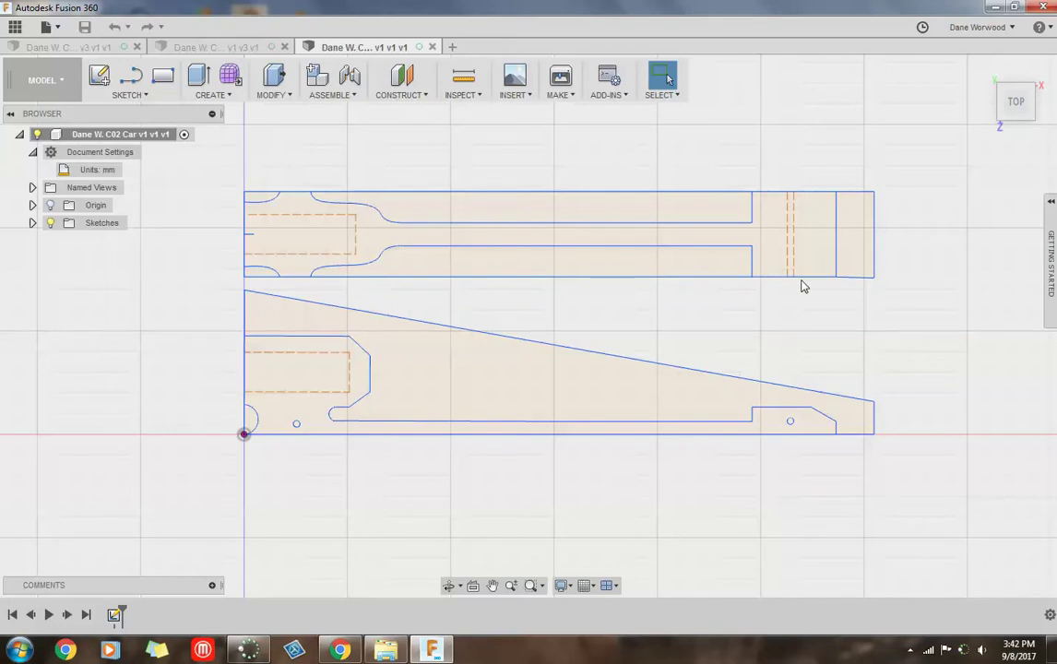
pyautogui.click(324, 216)
pyautogui.click(289, 187)
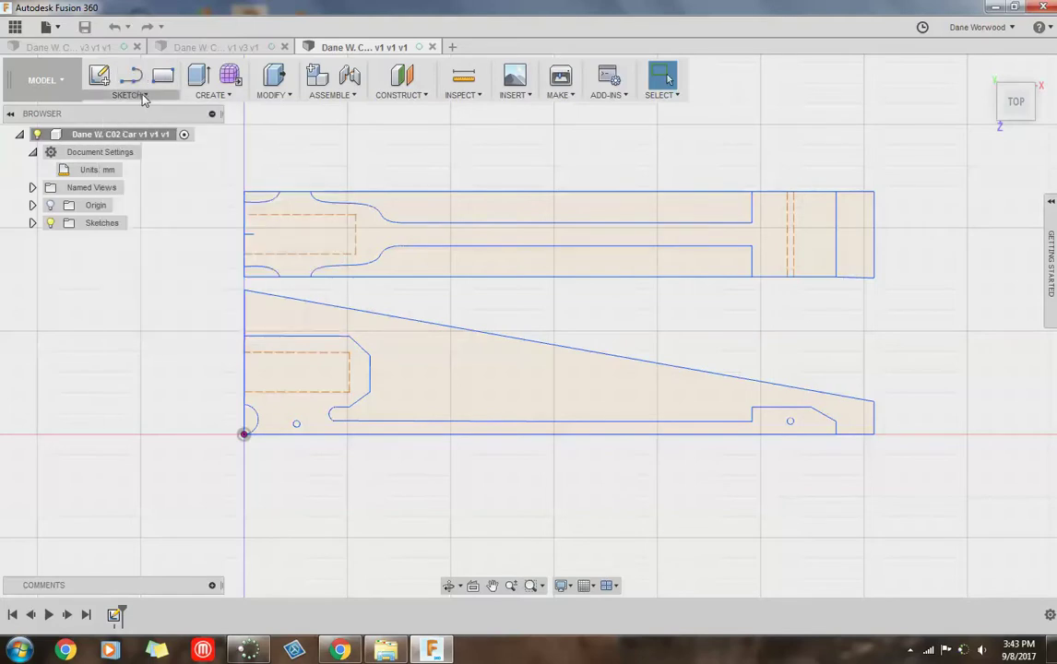
pyautogui.click(142, 96)
pyautogui.moveTo(140, 231)
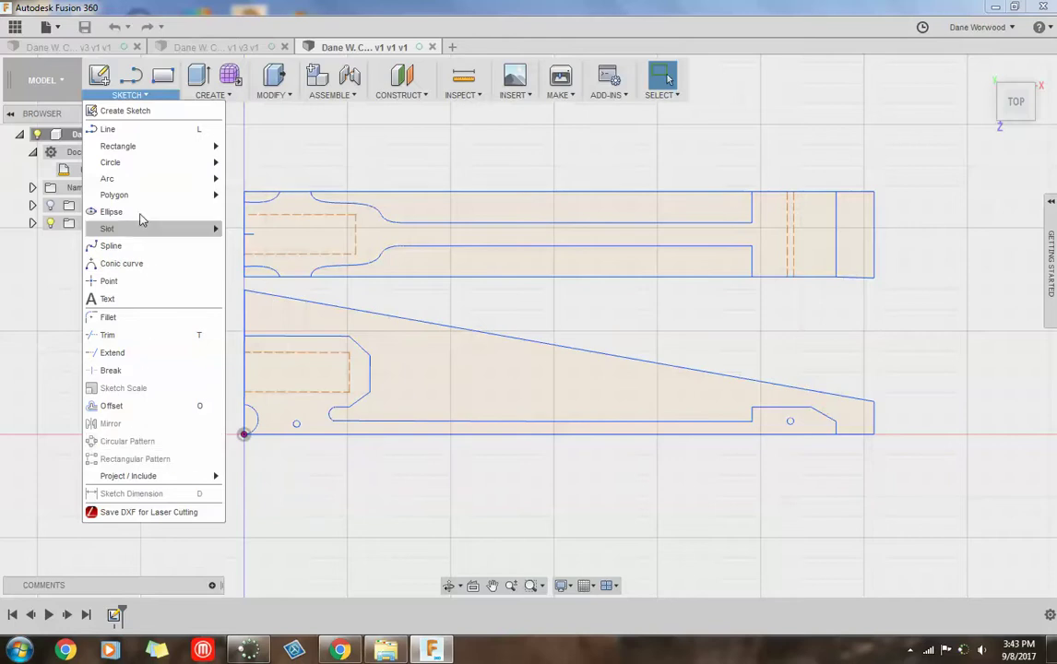
pyautogui.click(315, 149)
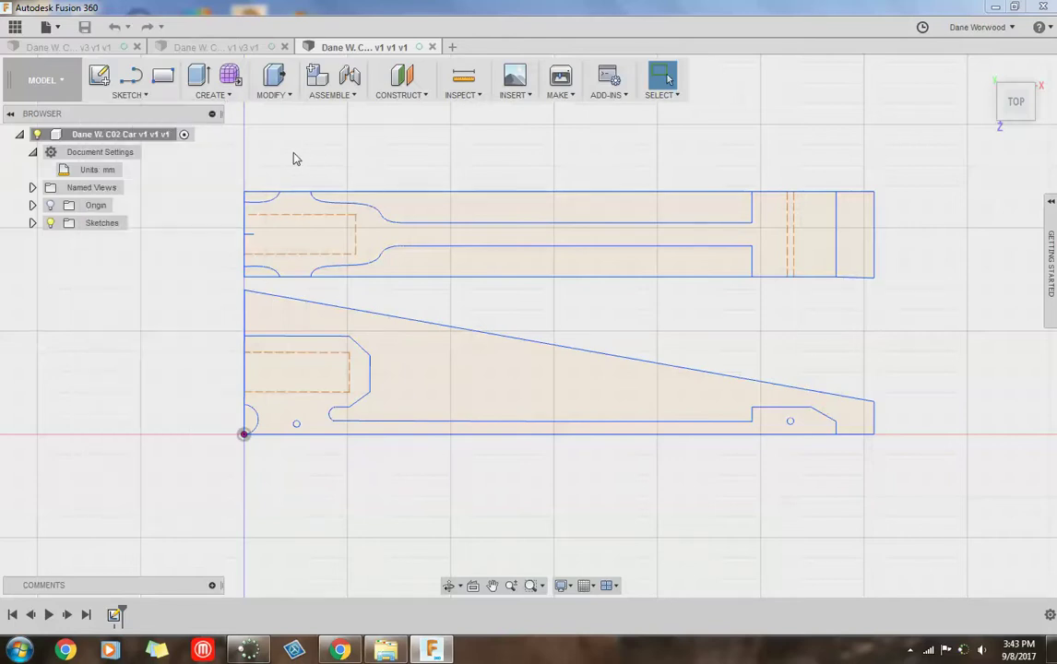
pyautogui.click(212, 95)
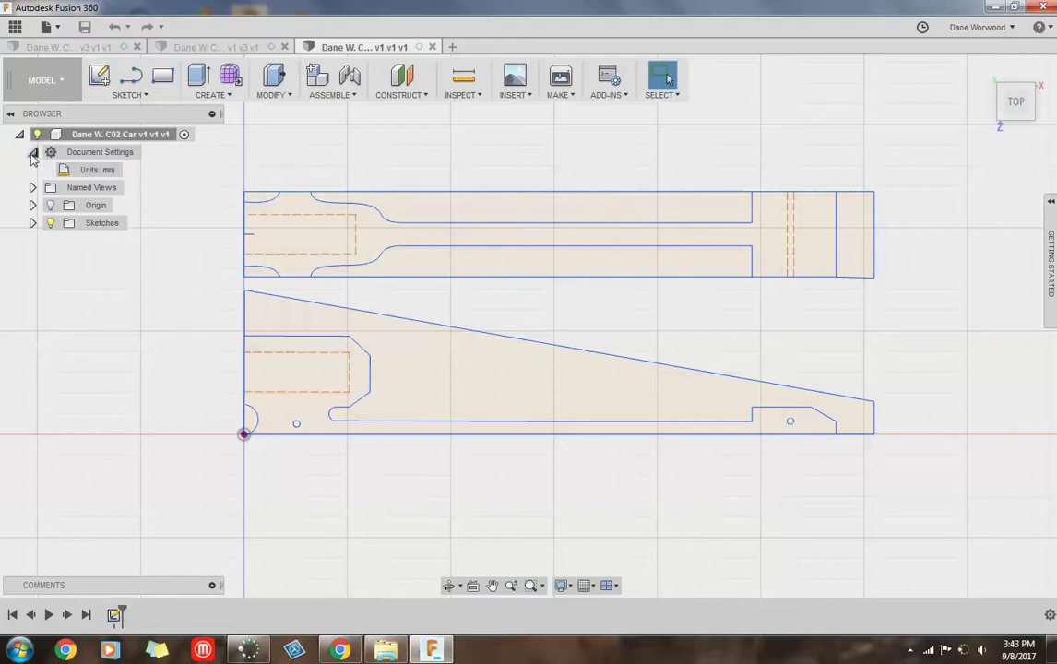
pyautogui.click(32, 151)
# Step: Change the document units to Inch under Document Settings
pyautogui.click(461, 354)
pyautogui.press('Escape')
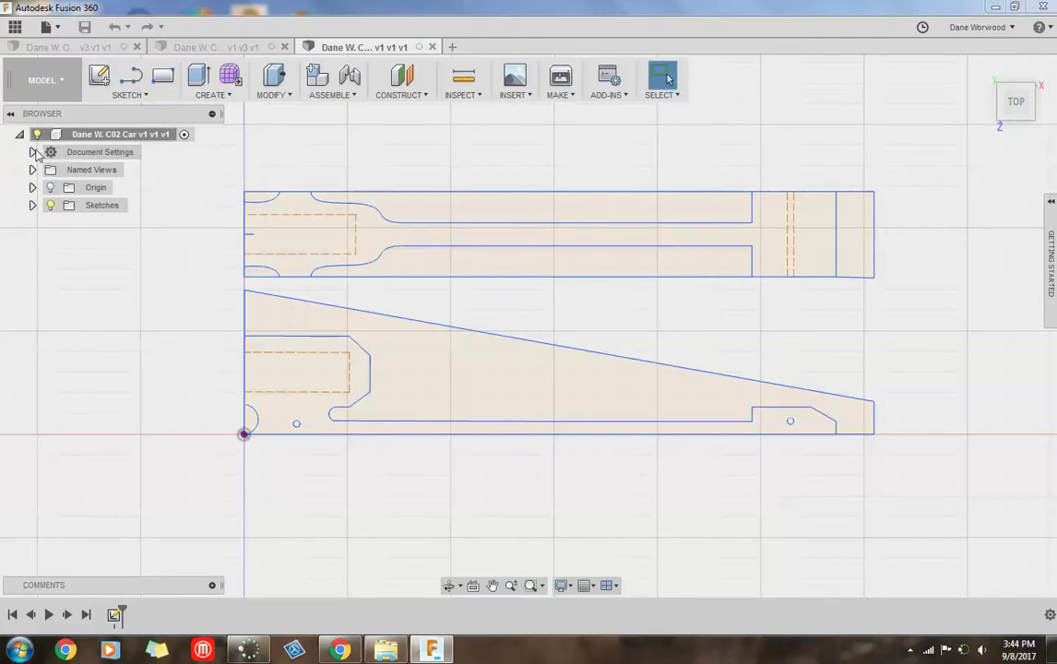
pyautogui.click(33, 153)
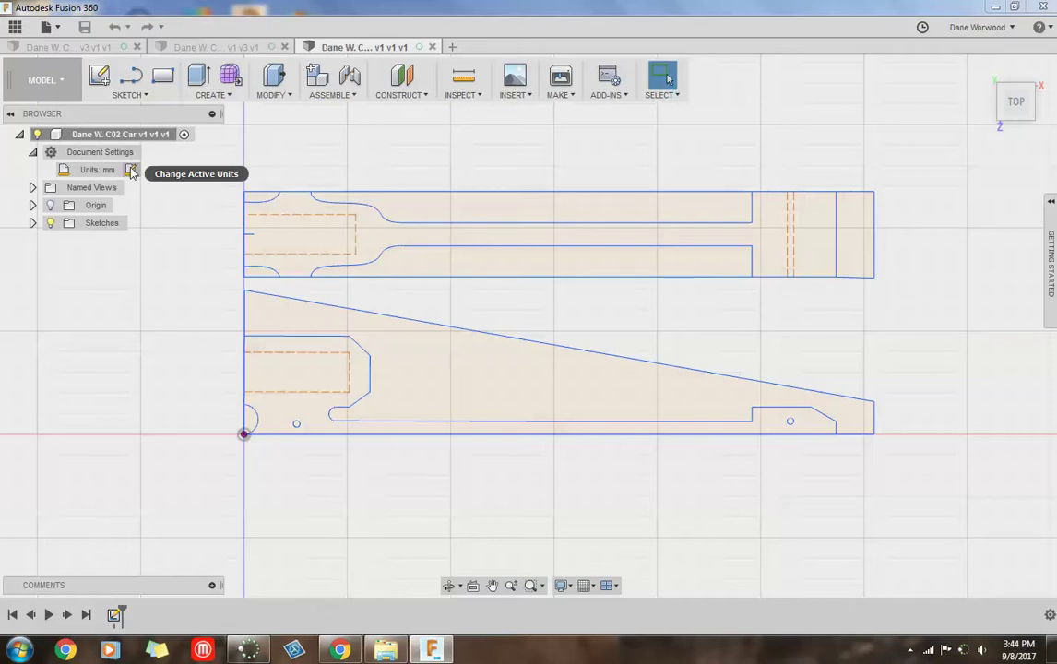
pyautogui.click(132, 172)
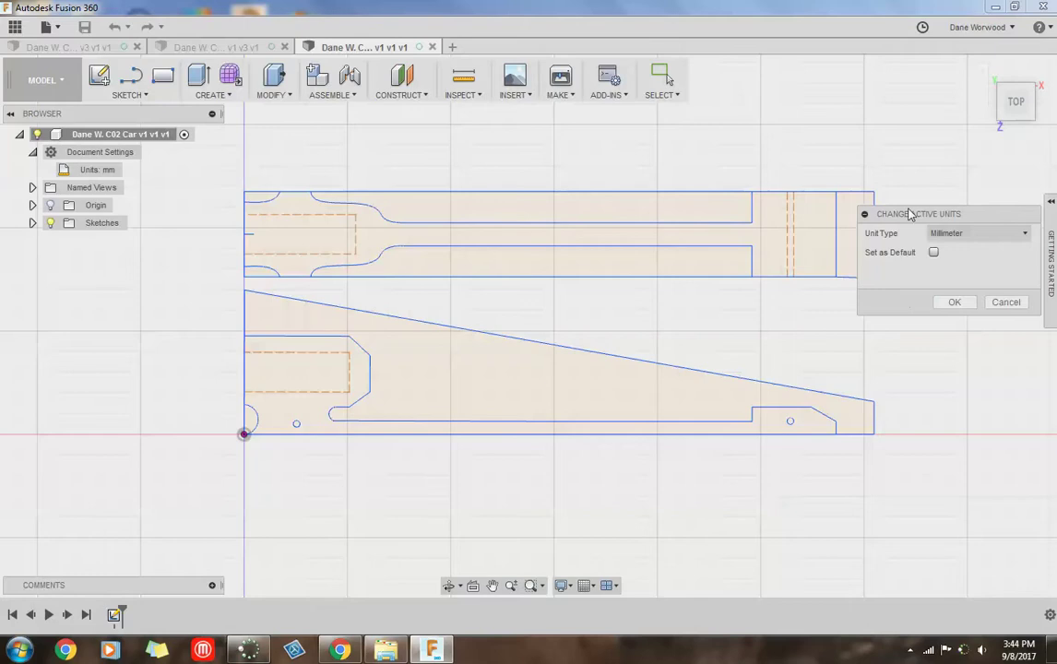
pyautogui.click(1020, 236)
pyautogui.click(963, 300)
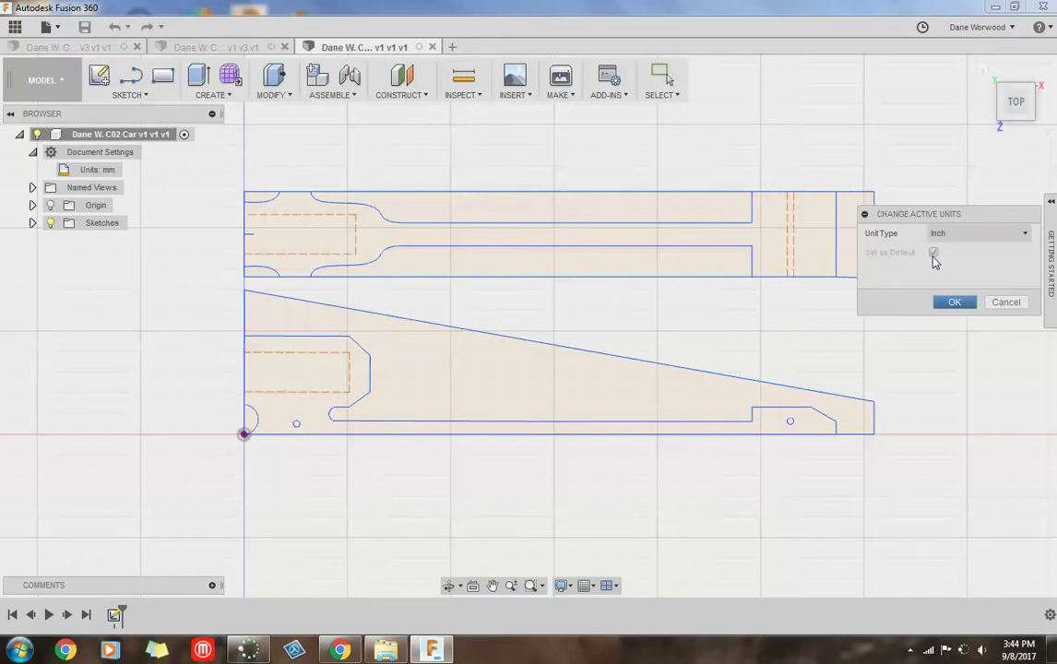
pyautogui.click(954, 304)
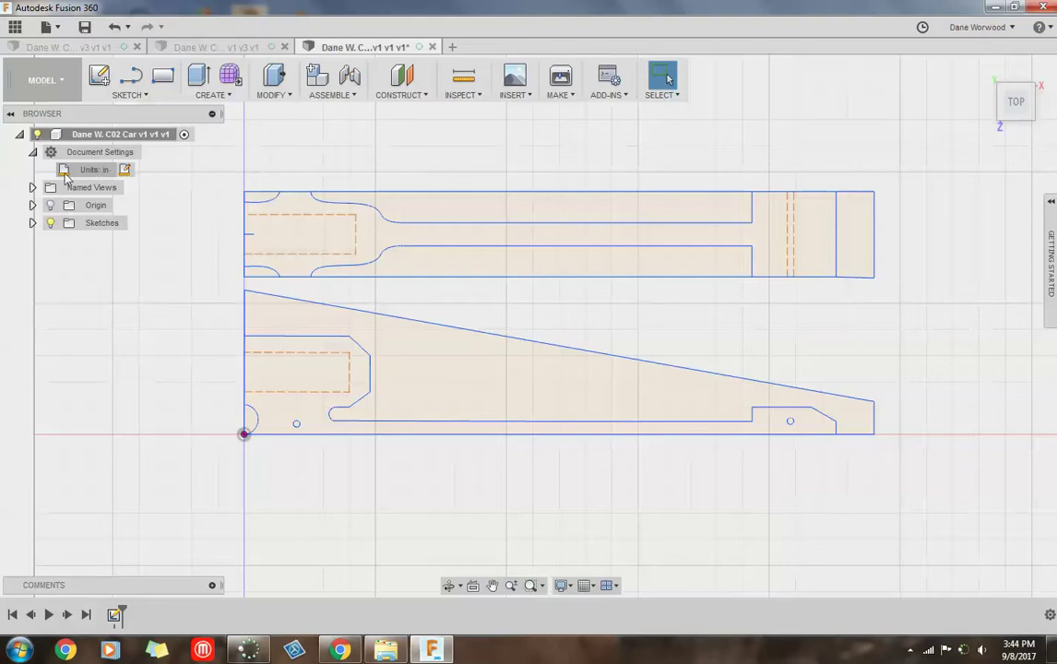
pyautogui.click(32, 151)
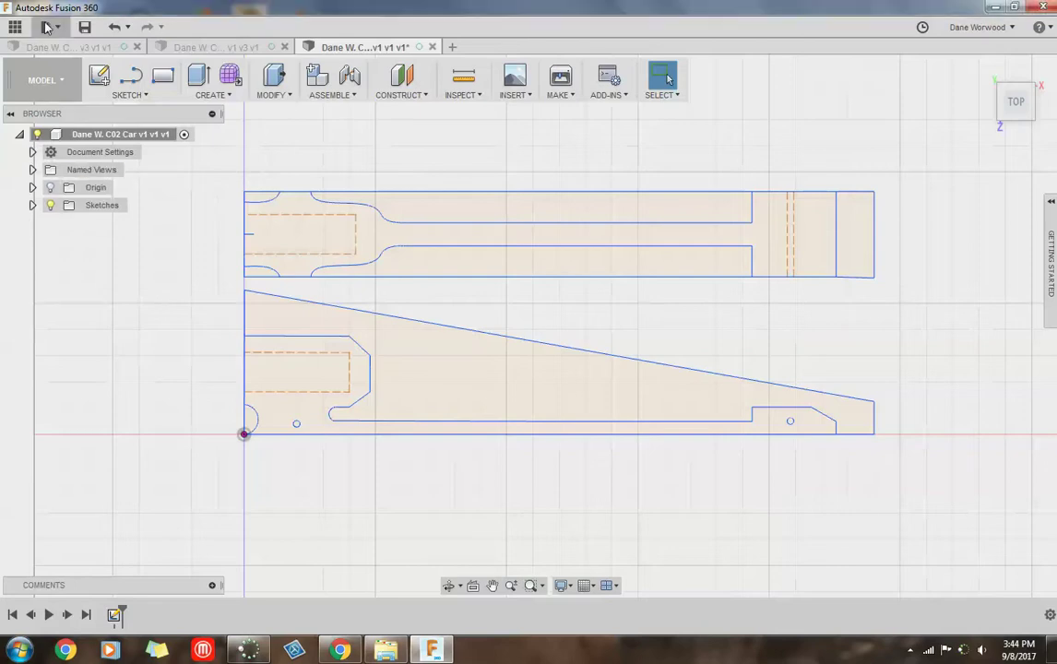
# Step: Save a fresh copy of the design and show Document Settings with Units: in
pyautogui.click(45, 25)
pyautogui.click(81, 150)
pyautogui.click(774, 292)
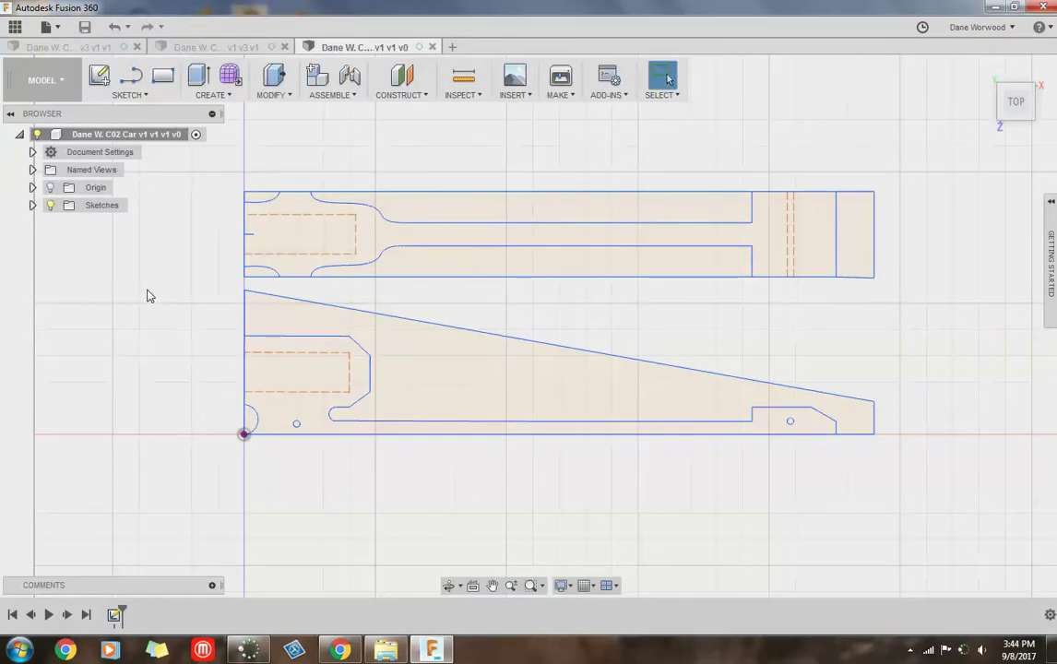
pyautogui.click(32, 152)
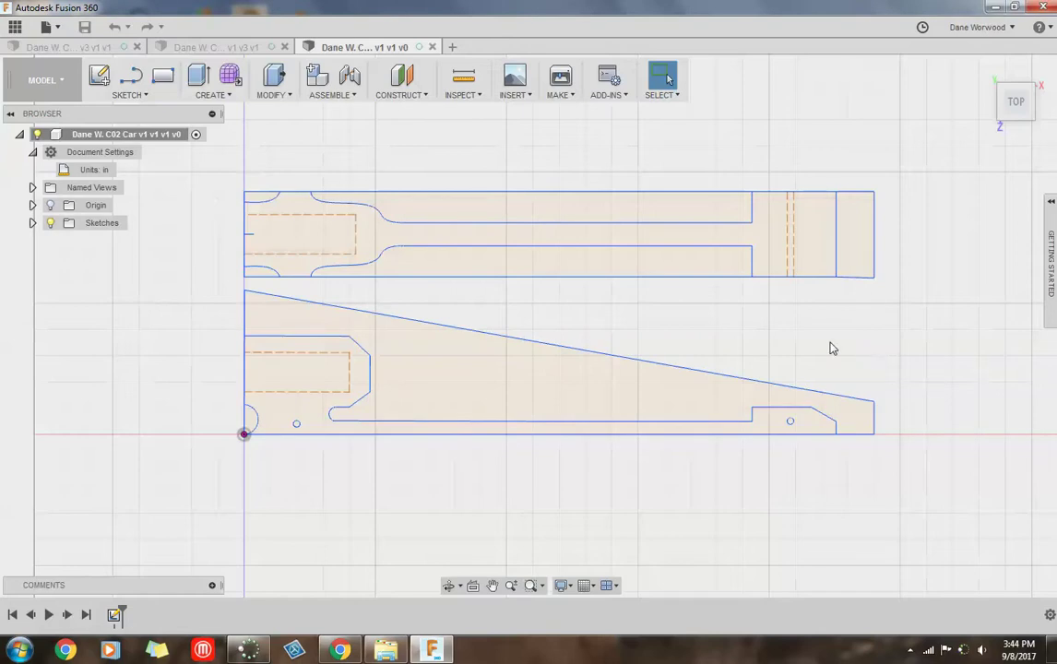
pyautogui.moveTo(805, 378); pyautogui.dragTo(779, 399, button='middle')
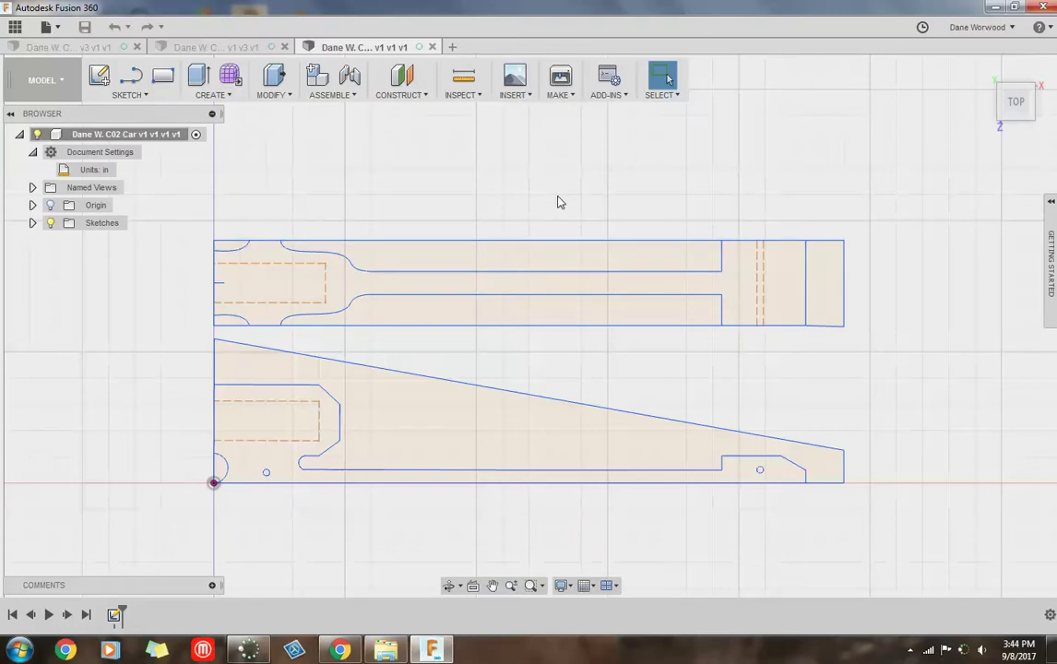
pyautogui.scroll(-3, 558, 201)
pyautogui.scroll(6, 558, 201)
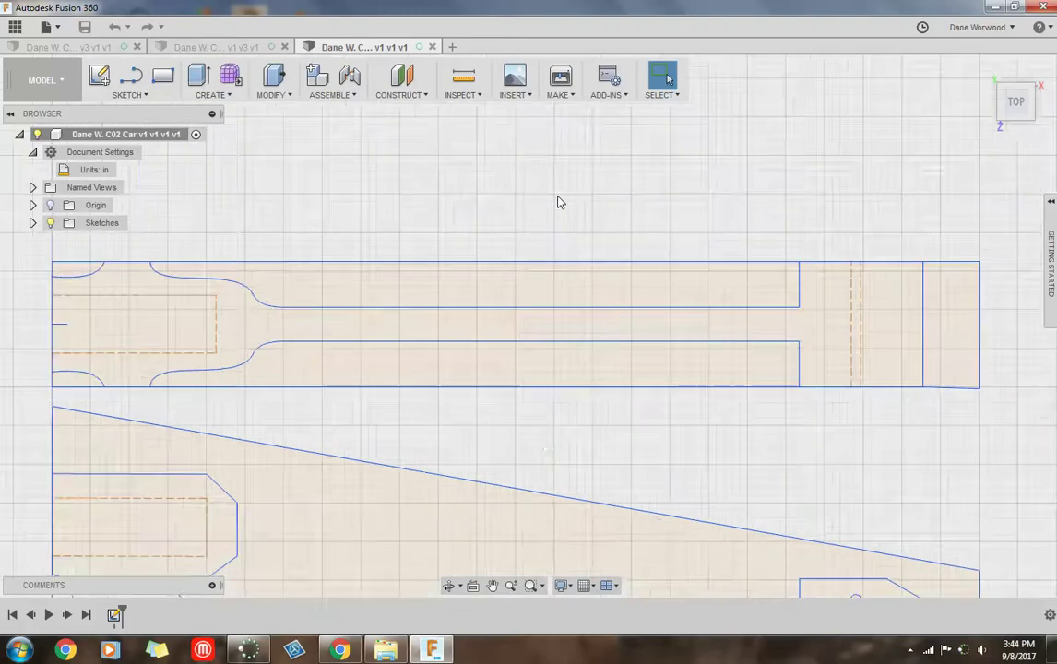
pyautogui.scroll(-2, 558, 202)
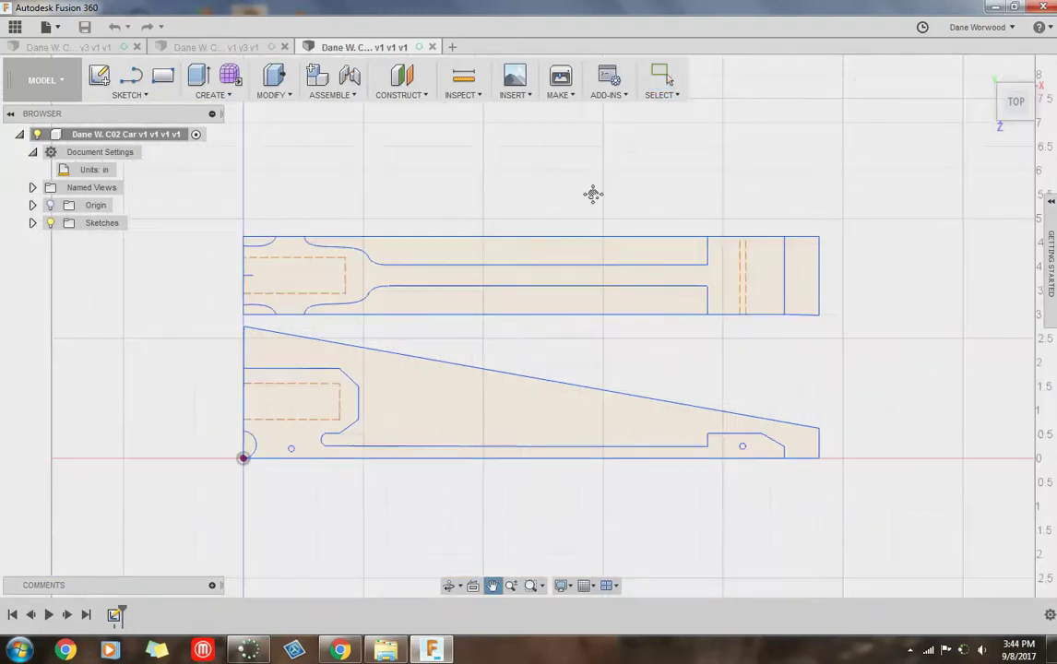
pyautogui.moveTo(500, 207); pyautogui.dragTo(276, 217)
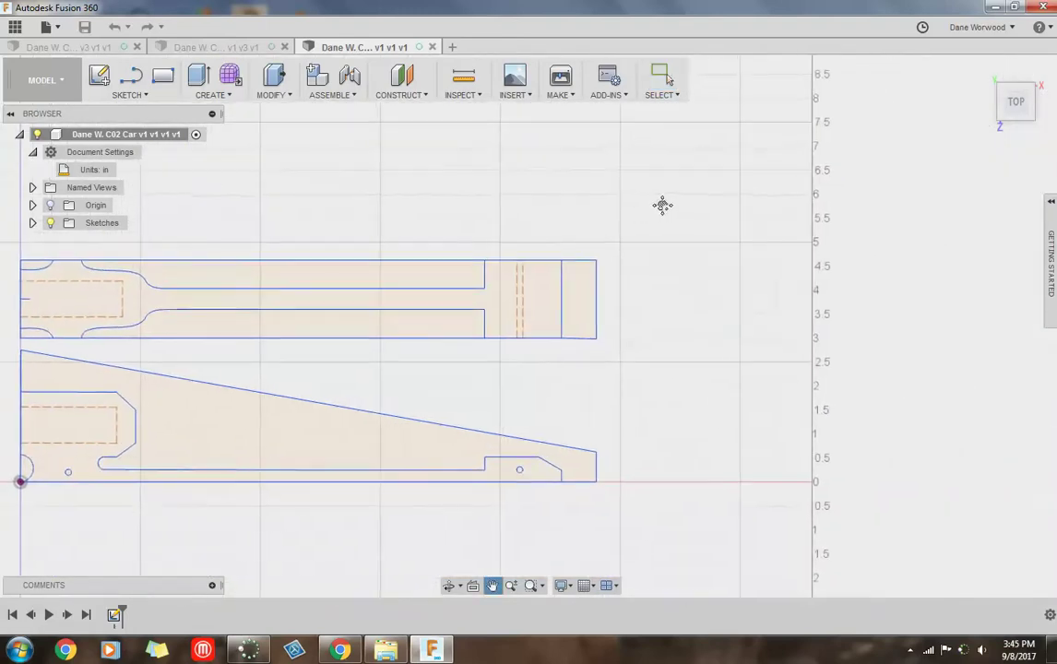
pyautogui.moveTo(339, 224); pyautogui.dragTo(563, 170)
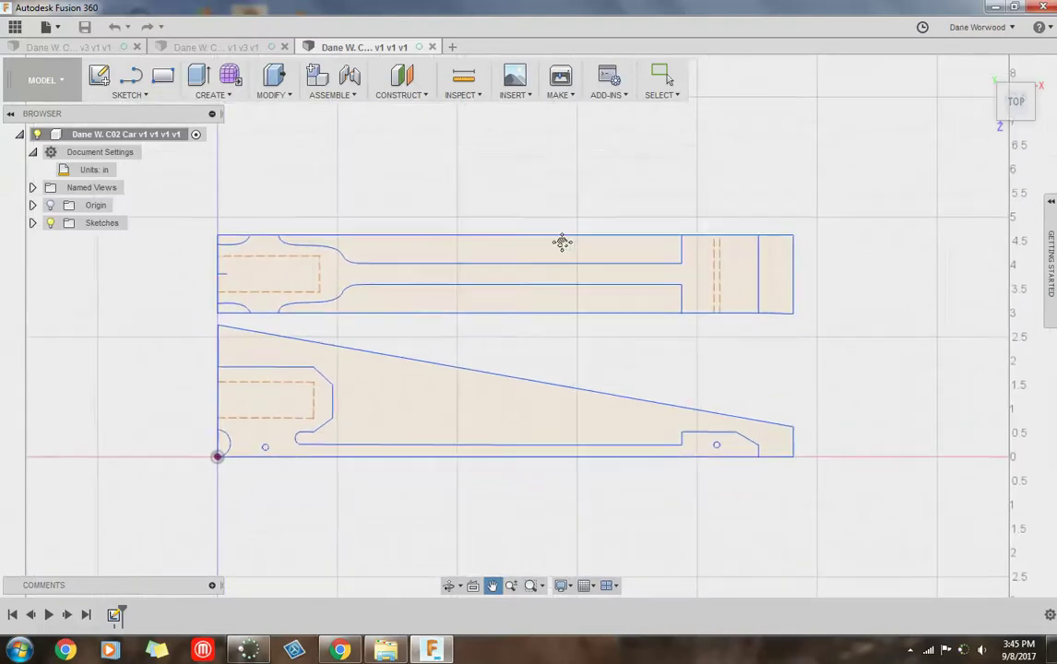
pyautogui.moveTo(561, 242); pyautogui.dragTo(555, 305)
pyautogui.press('Escape')
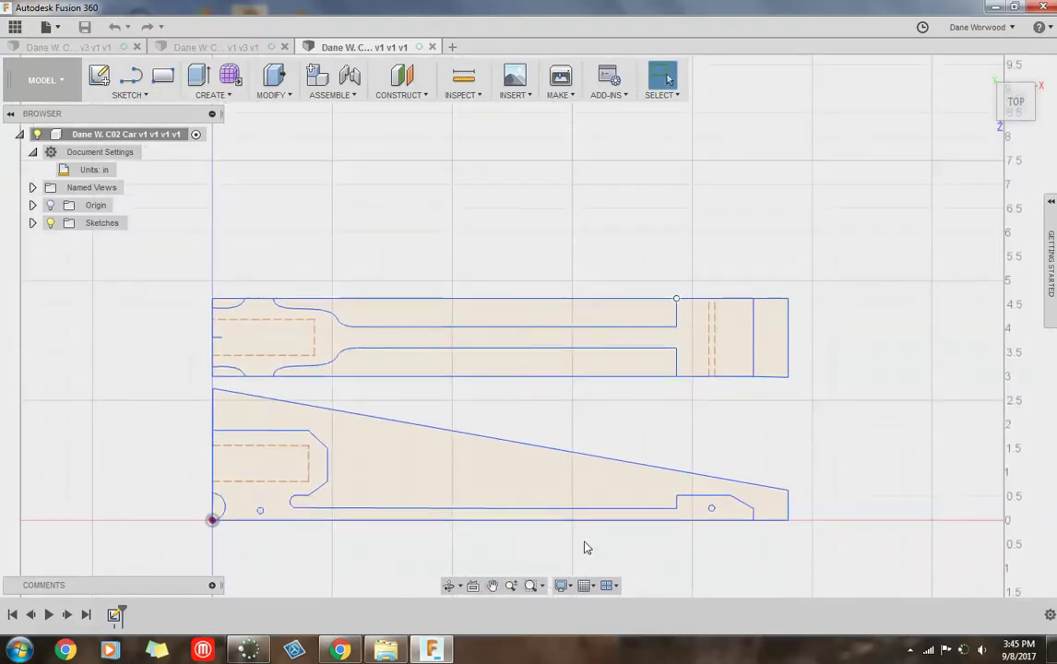
pyautogui.click(646, 323)
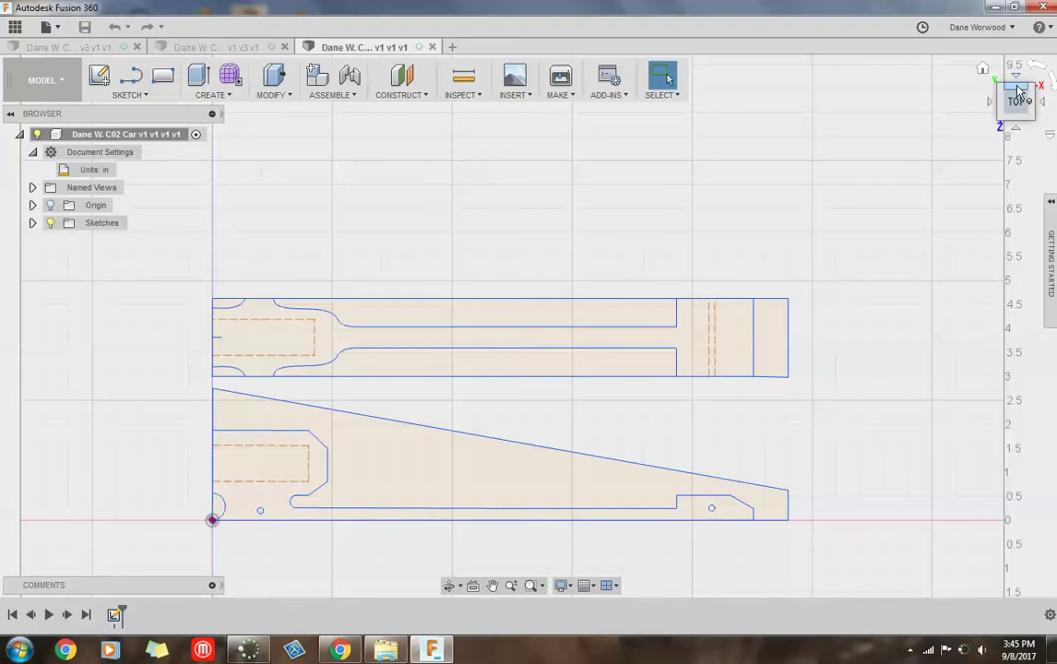
pyautogui.moveTo(1018, 92); pyautogui.dragTo(1020, 126)
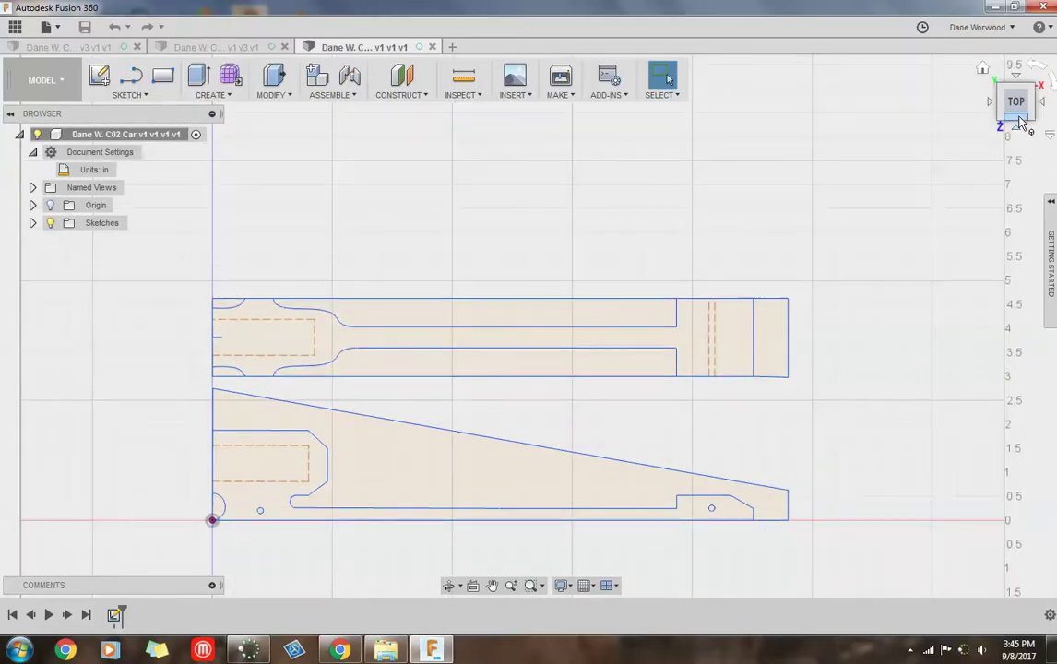
pyautogui.click(1018, 120)
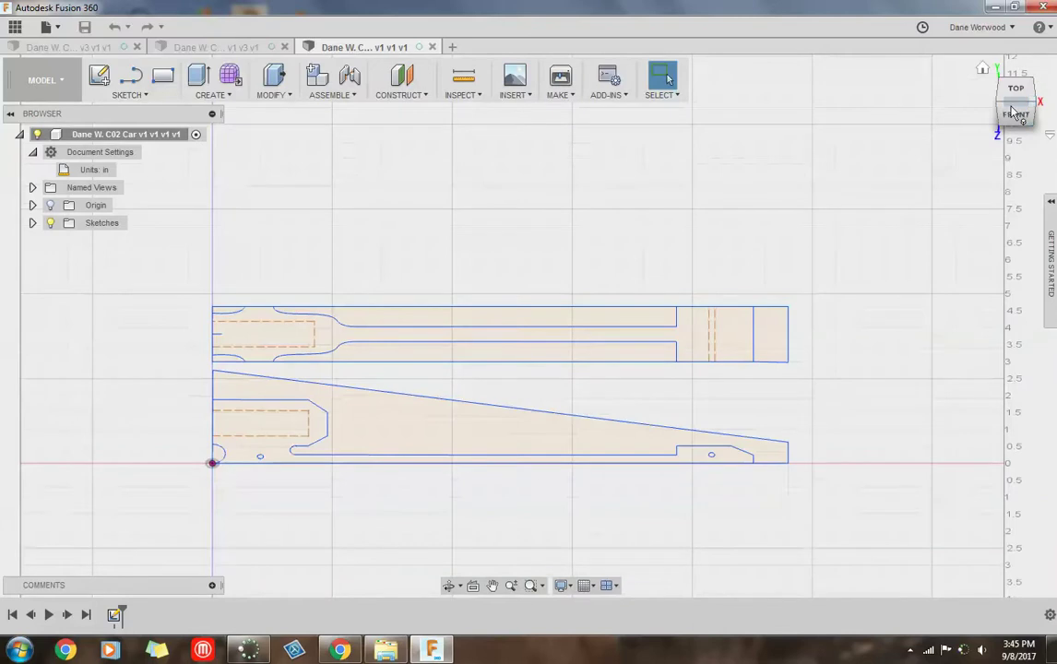
pyautogui.click(1015, 92)
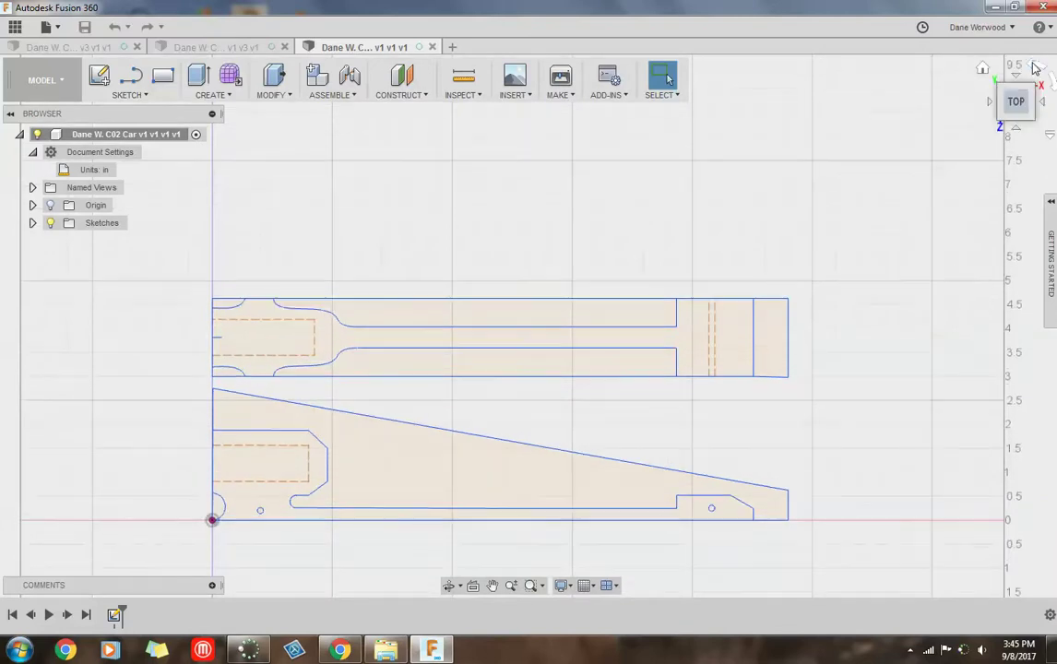
pyautogui.click(1035, 69)
pyautogui.click(1038, 74)
pyautogui.moveTo(734, 403); pyautogui.dragTo(736, 268, button='middle')
pyautogui.scroll(1, 736, 268)
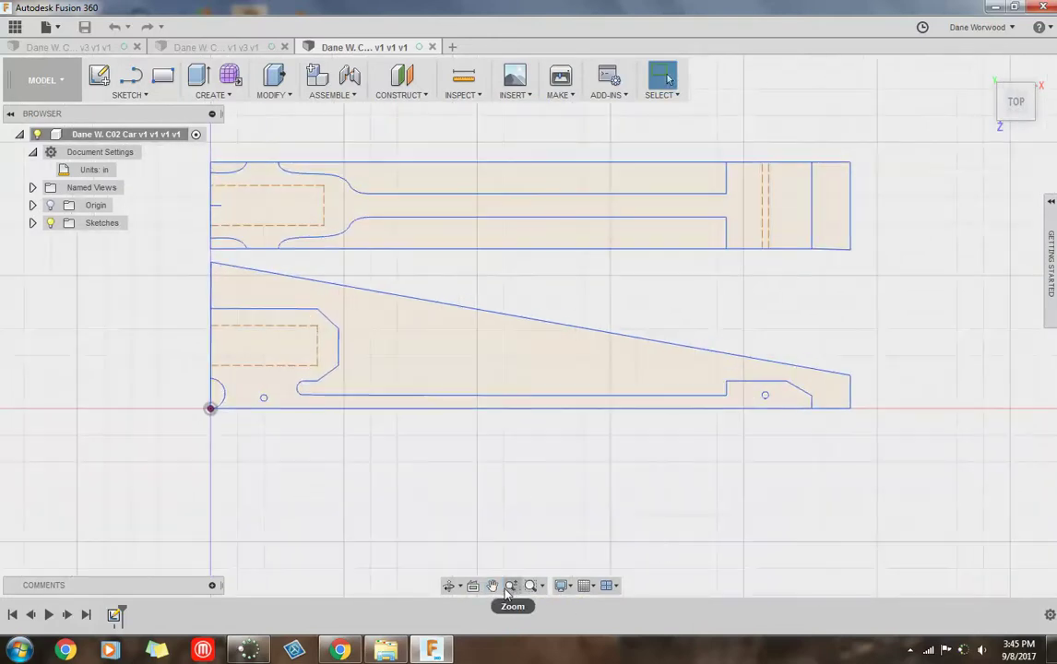
pyautogui.click(448, 586)
pyautogui.moveTo(448, 501)
pyautogui.mouseDown()
pyautogui.moveTo(473, 430)
pyautogui.moveTo(470, 616)
pyautogui.mouseUp()
pyautogui.click(491, 586)
pyautogui.moveTo(501, 478)
pyautogui.mouseDown()
pyautogui.moveTo(622, 465)
pyautogui.moveTo(620, 484)
pyautogui.moveTo(568, 420)
pyautogui.mouseUp()
pyautogui.scroll(3, 570, 420)
pyautogui.scroll(-3, 569, 420)
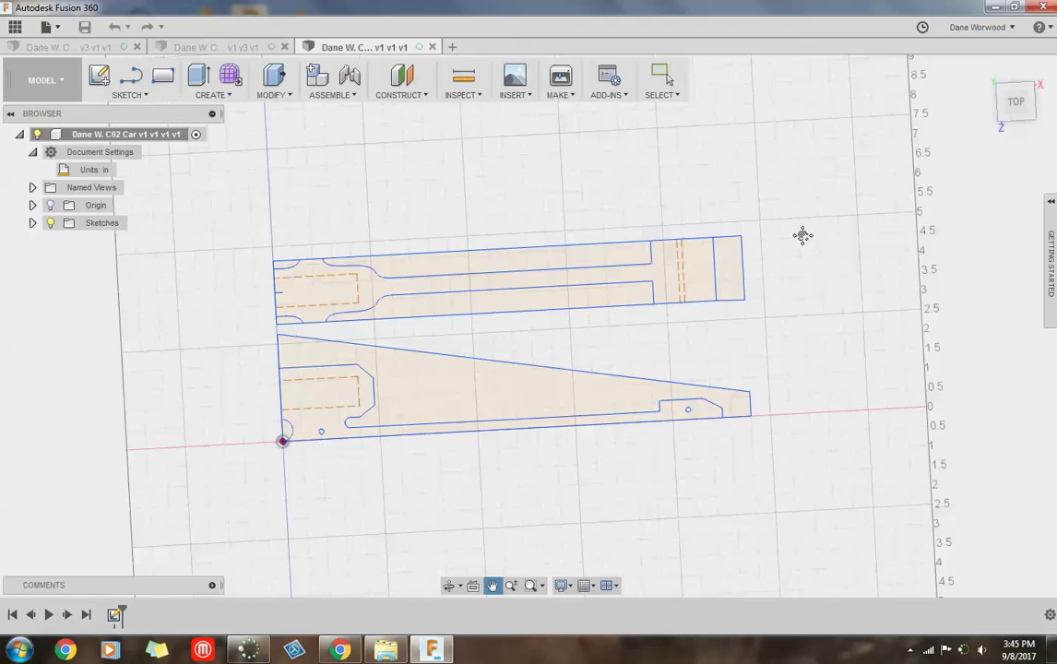
pyautogui.scroll(2, 804, 238)
pyautogui.scroll(-4, 804, 238)
pyautogui.scroll(-1, 750, 292)
pyautogui.press('Escape')
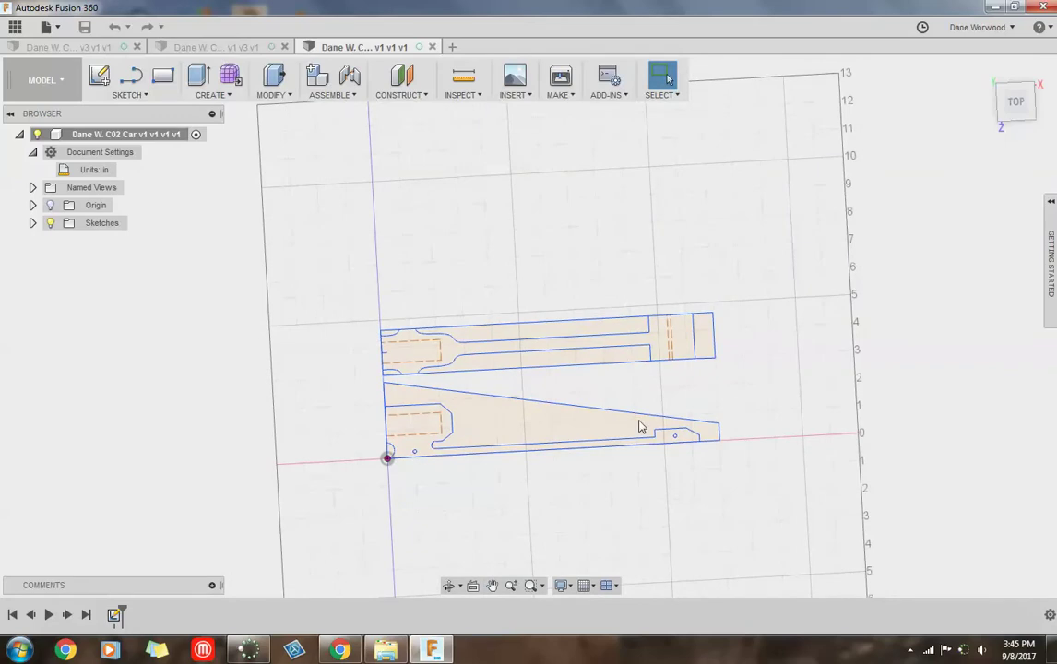
pyautogui.scroll(2, 648, 394)
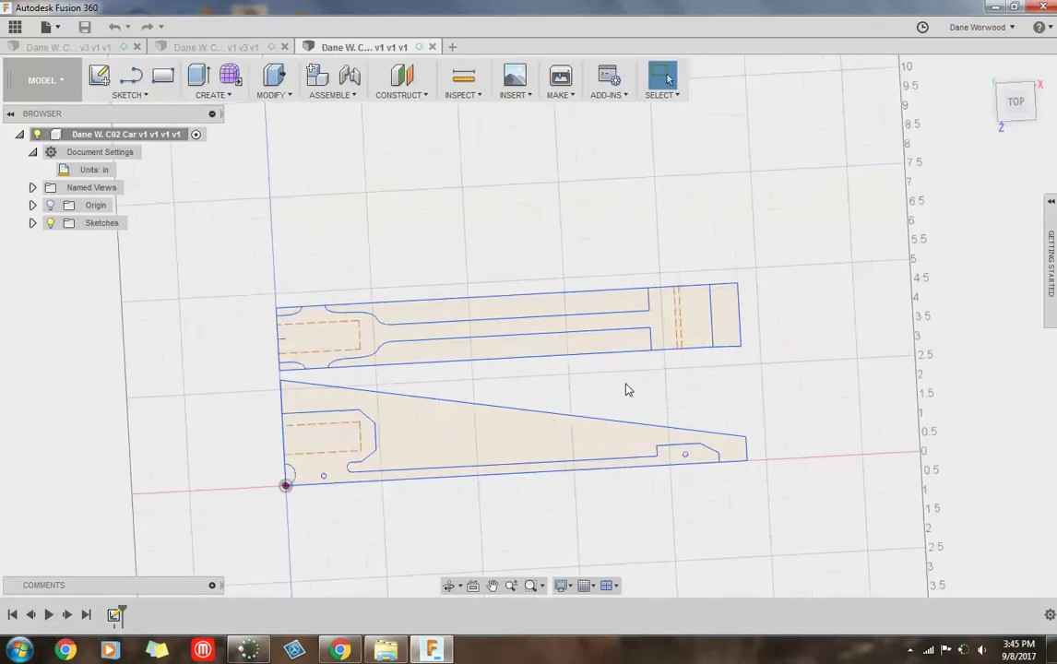
# Step: Select and deselect the upper slot and lower triangular profiles
pyautogui.click(418, 360)
pyautogui.click(421, 380)
pyautogui.click(355, 399)
pyautogui.click(267, 358)
# Step: Start a Line sketch on the upper profile's plane and expand Sketches to show Sketch1
pyautogui.click(131, 76)
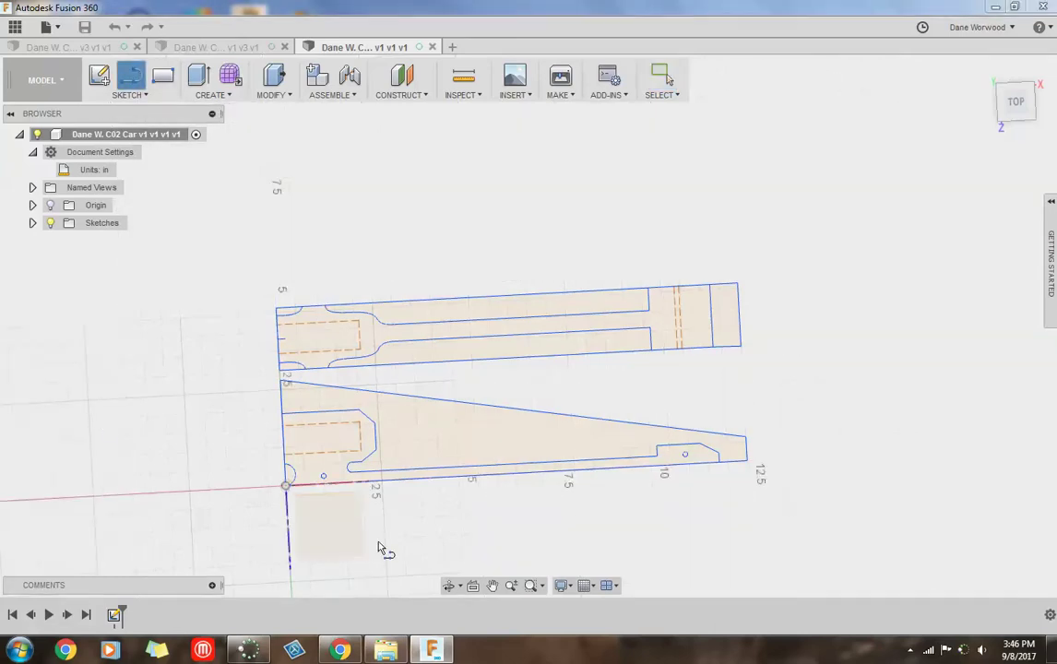
pyautogui.click(347, 516)
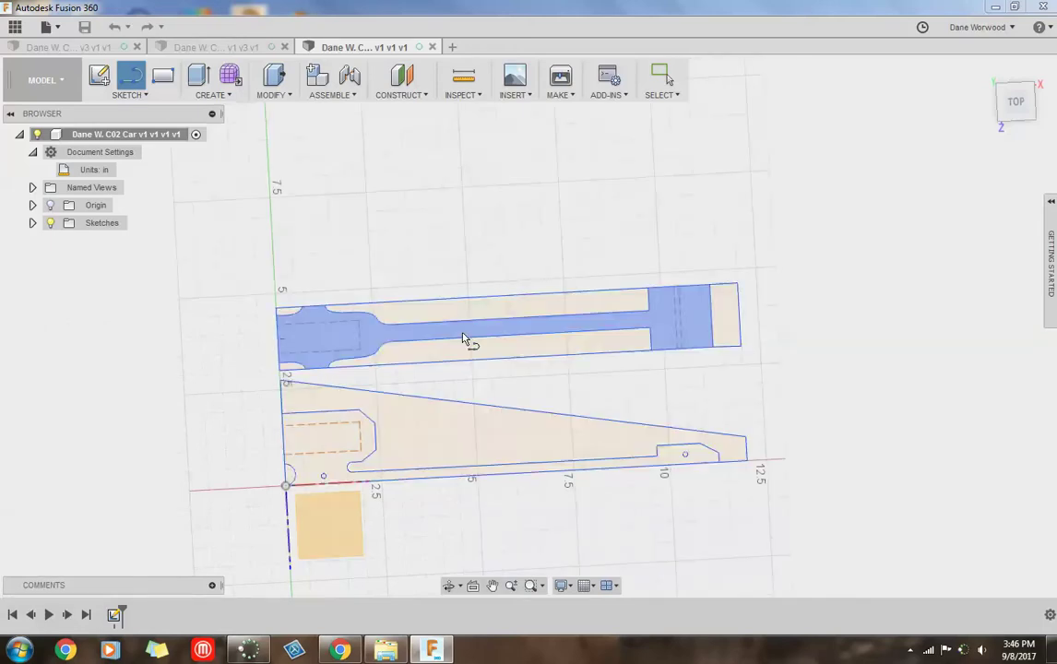
pyautogui.click(464, 339)
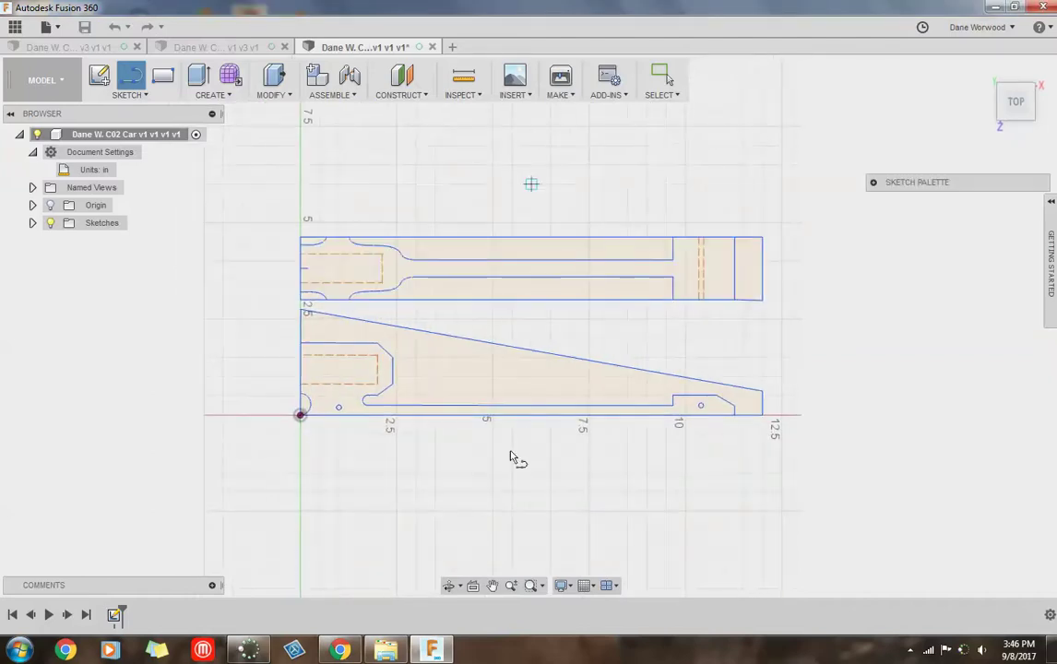
pyautogui.click(33, 224)
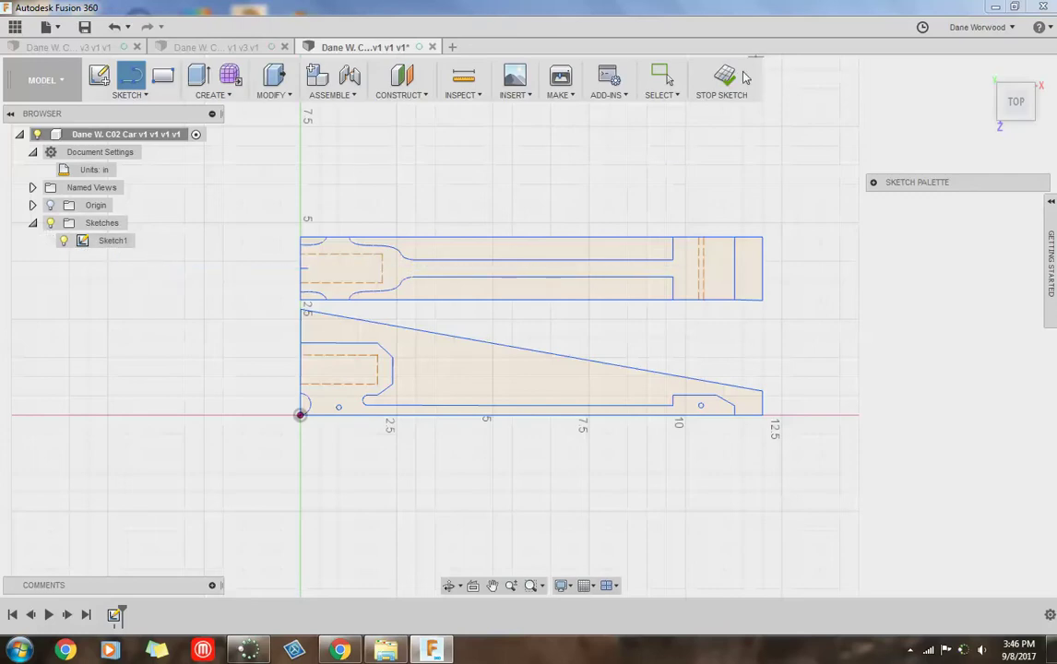
pyautogui.click(662, 75)
pyautogui.keyDown('shift'); pyautogui.moveTo(590, 277); pyautogui.dragTo(567, 337, button='middle'); pyautogui.keyUp('shift')
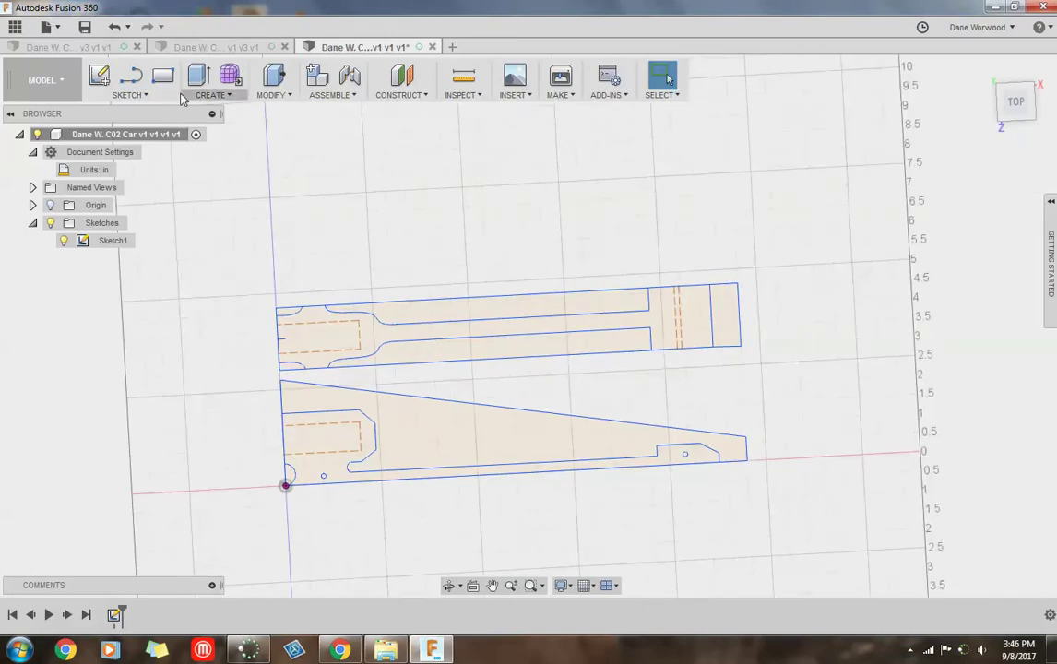
# Step: Draw a slanted line ending on the x-axis in a new Sketch2, cancelling a stray rectangle
pyautogui.click(131, 76)
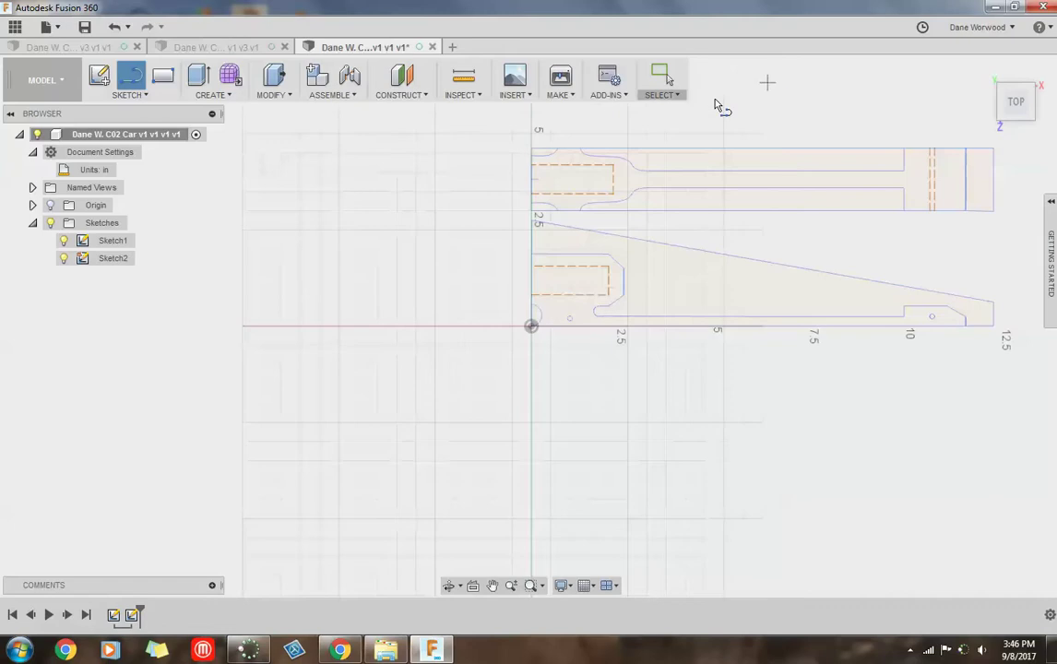
pyautogui.click(392, 224)
pyautogui.click(407, 326)
pyautogui.click(411, 355)
pyautogui.click(440, 216)
pyautogui.press('Escape')
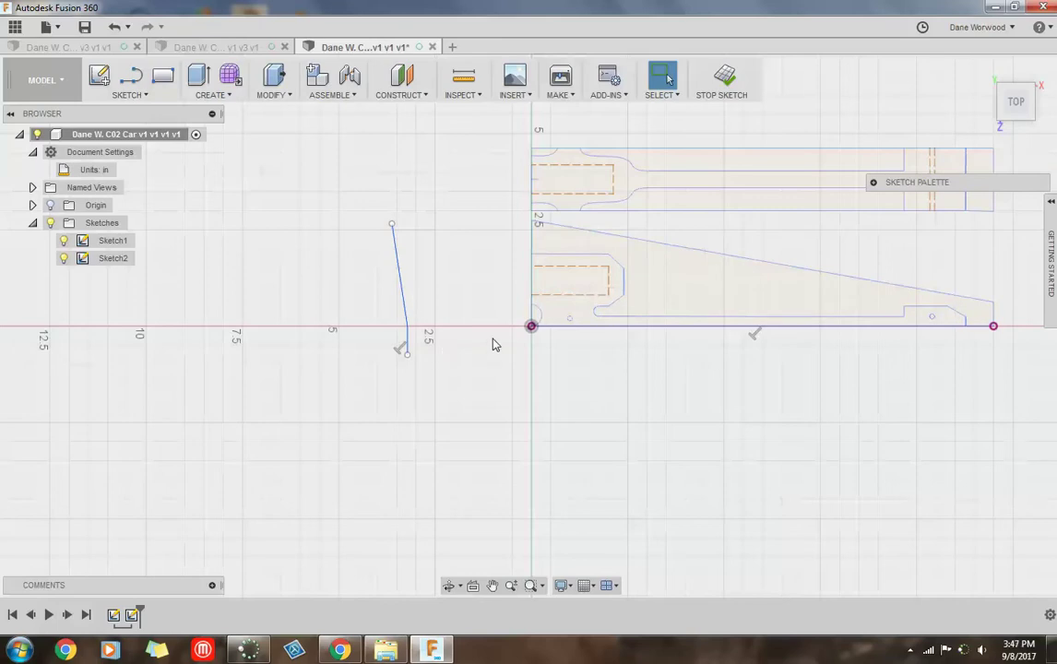
# Step: Delete Sketch2 from the Browser, then select the upper profile's inner line and restart Line
pyautogui.rightClick(109, 262)
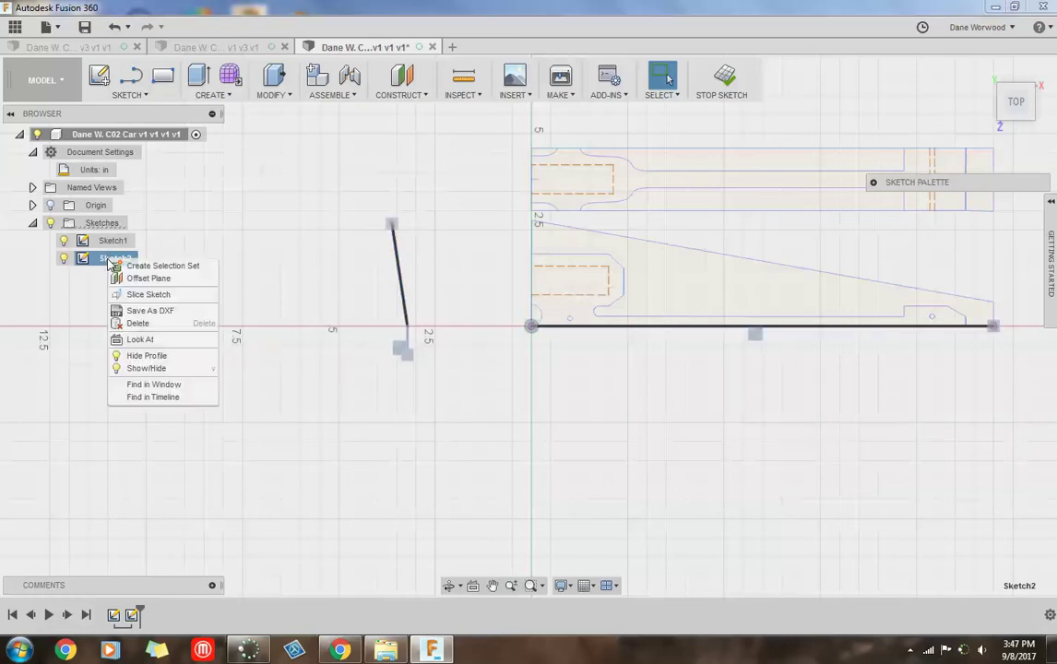
pyautogui.click(143, 324)
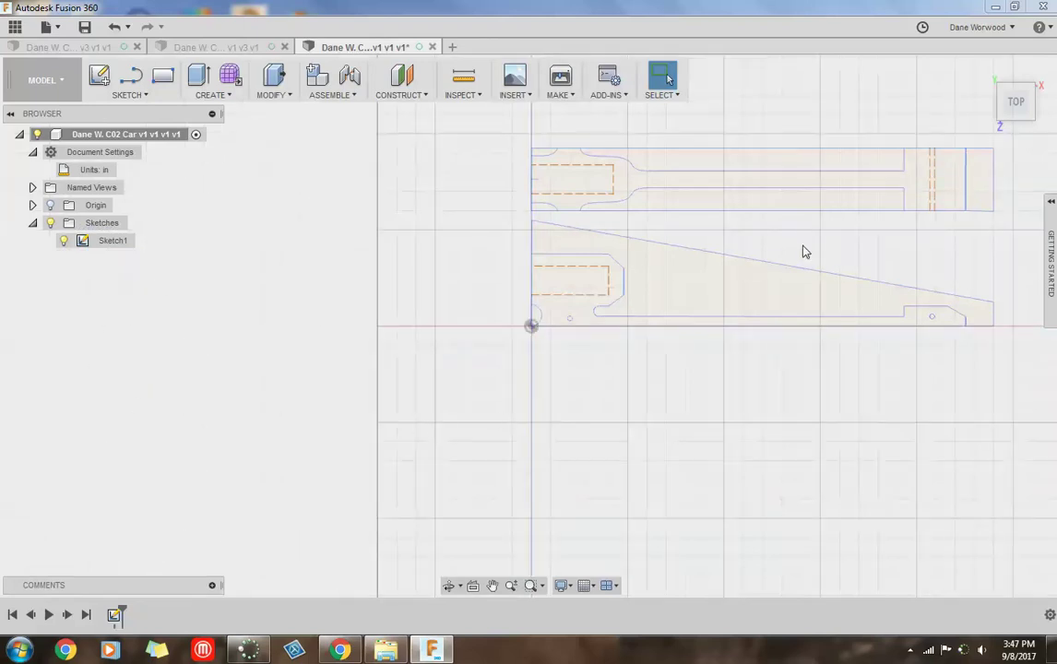
pyautogui.moveTo(802, 250); pyautogui.dragTo(639, 344, button='middle')
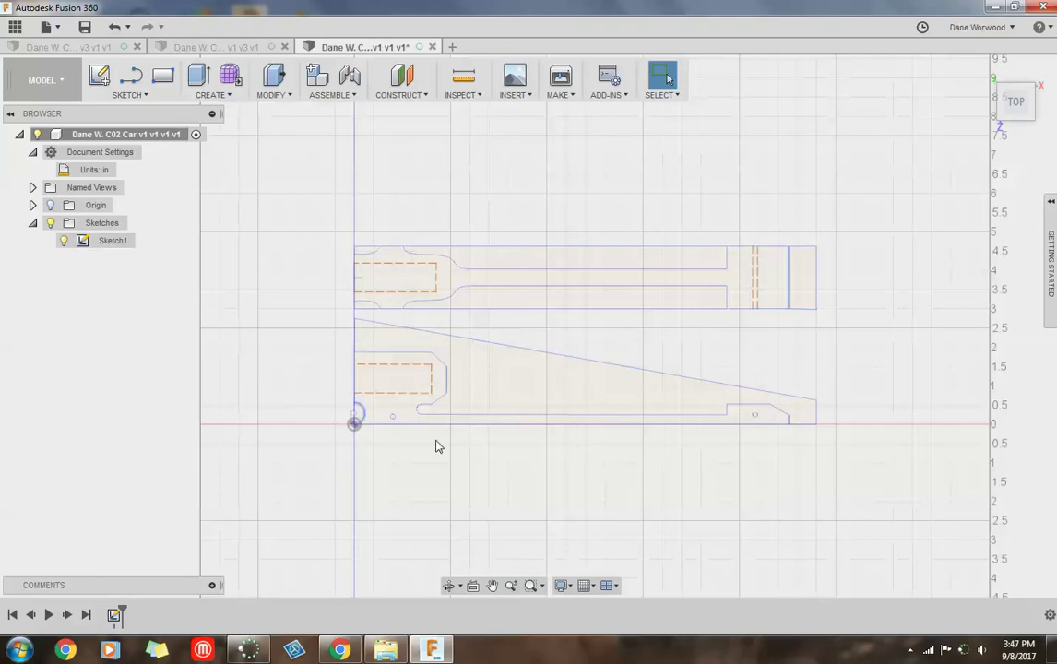
pyautogui.scroll(-3, 629, 319)
pyautogui.scroll(4, 630, 319)
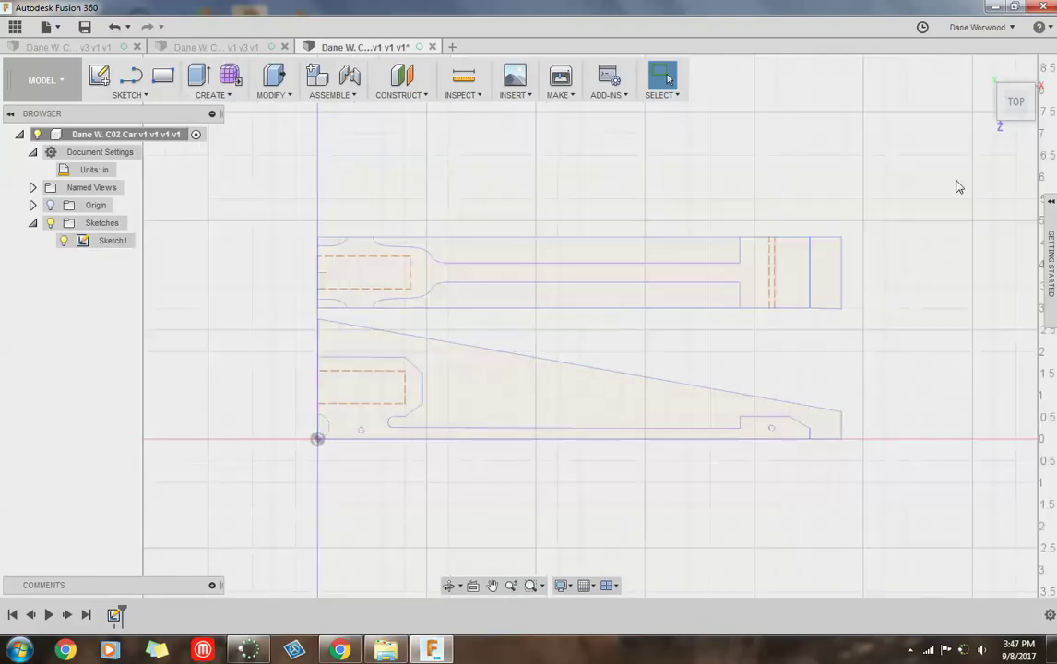
pyautogui.click(595, 281)
pyautogui.click(131, 75)
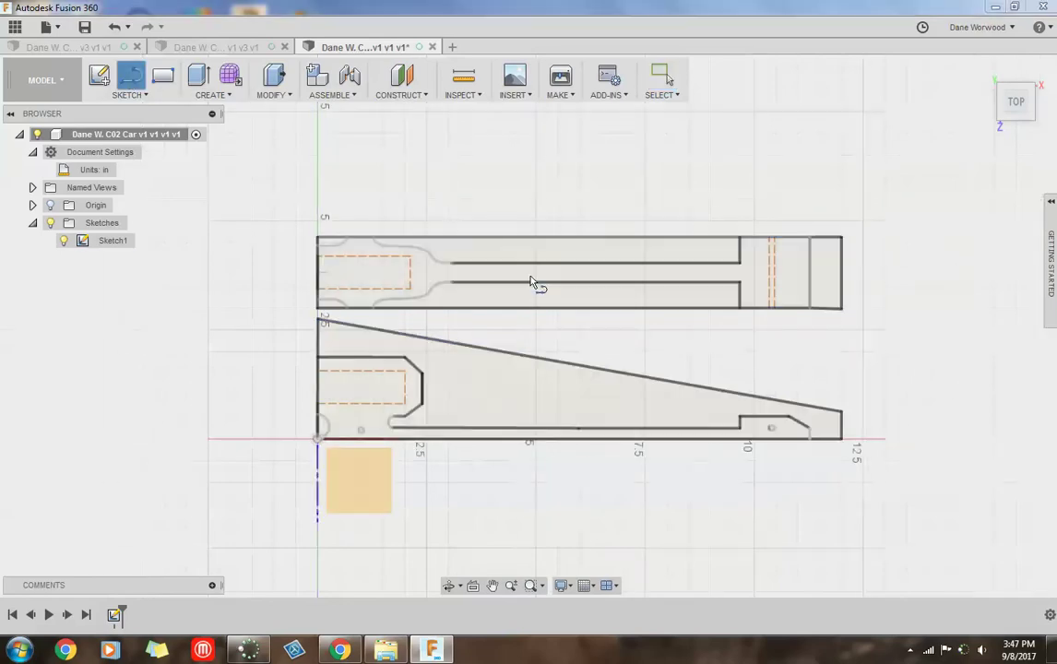